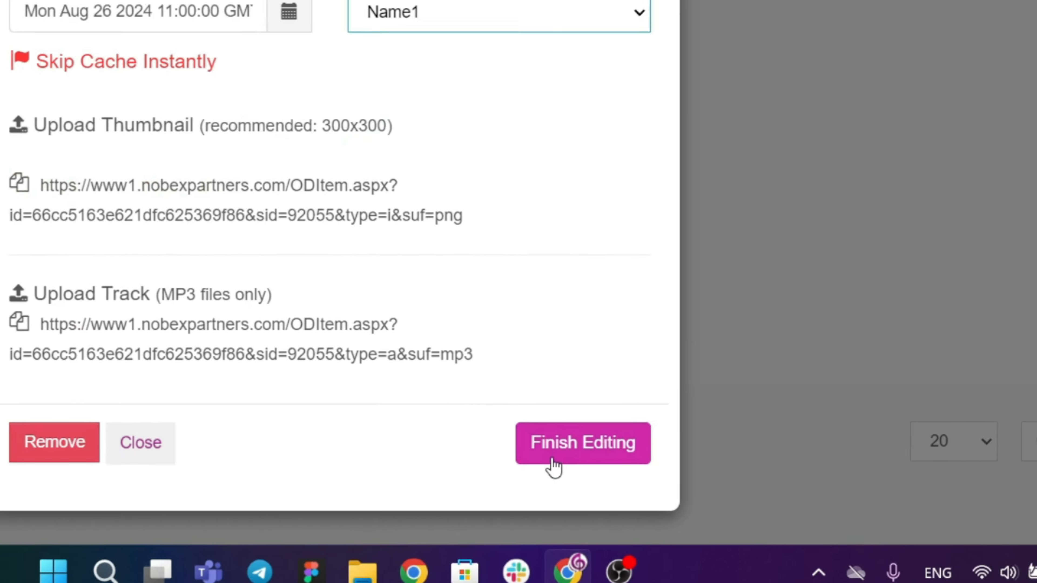
# Save the edits to The Mirror with Name1 as its list and look through the on-demand episodes.
pyautogui.click(551, 464)
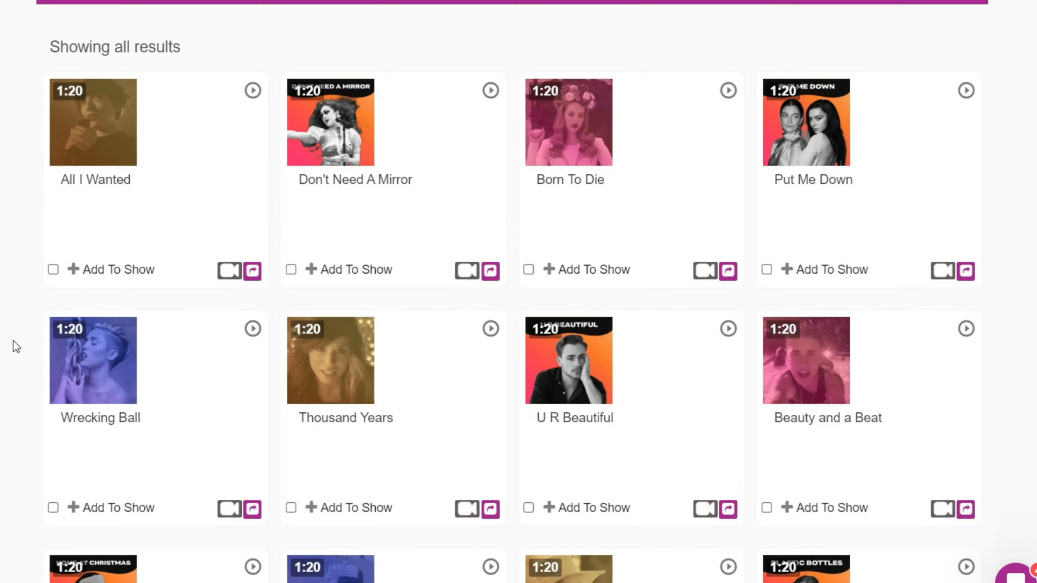
pyautogui.scroll(-10, 13, 340)
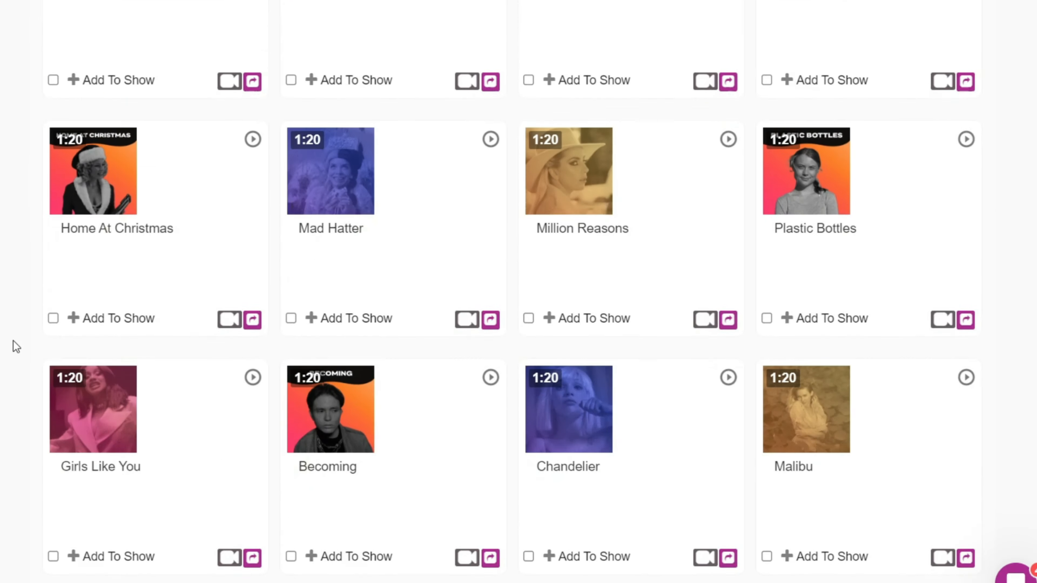
pyautogui.scroll(6, 12, 341)
pyautogui.scroll(10, 13, 340)
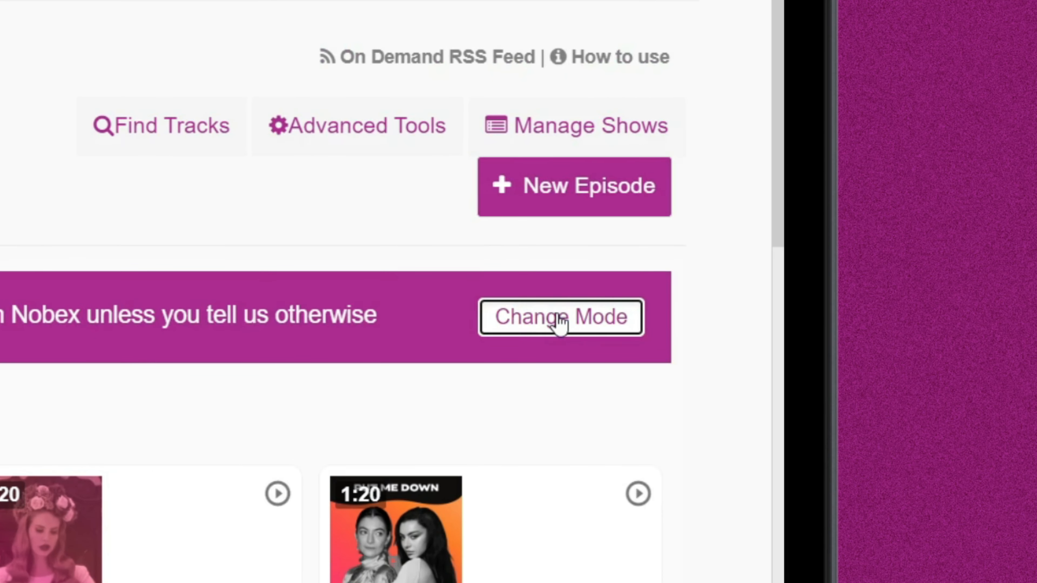
# Switch the on-demand content from offline to live and close the mode control dialog.
pyautogui.click(560, 321)
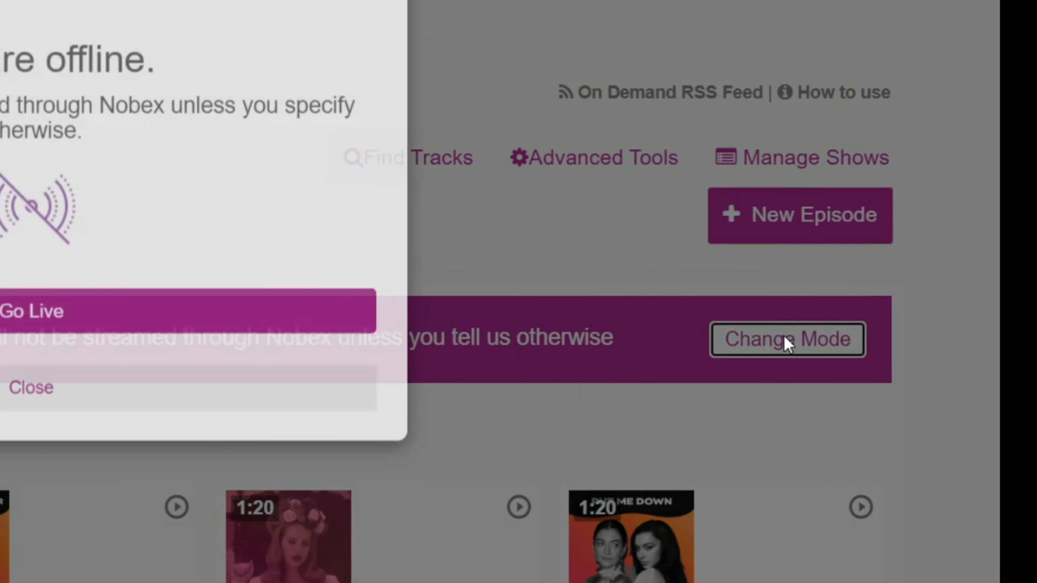
pyautogui.click(649, 421)
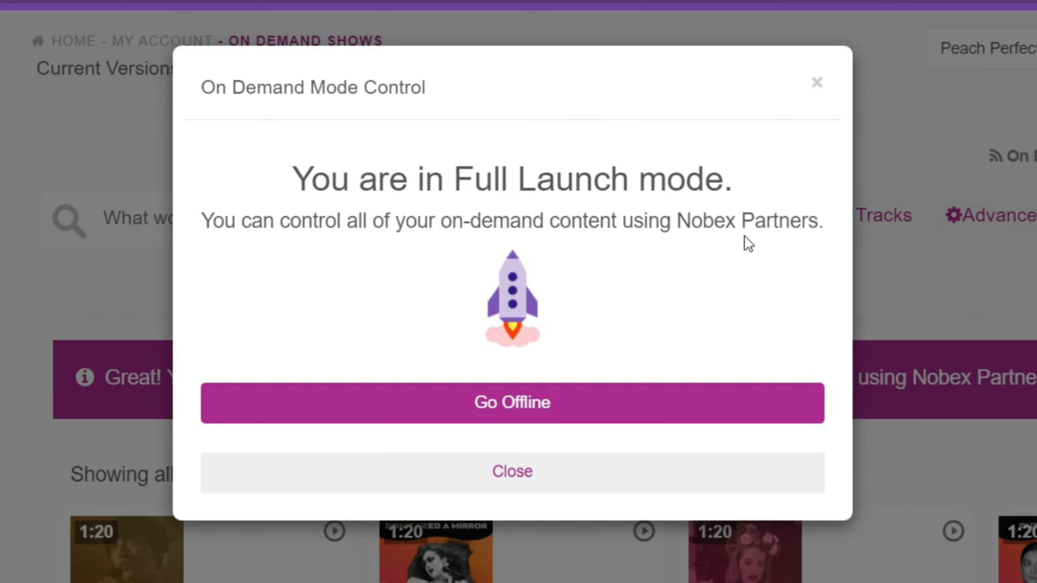
pyautogui.click(816, 85)
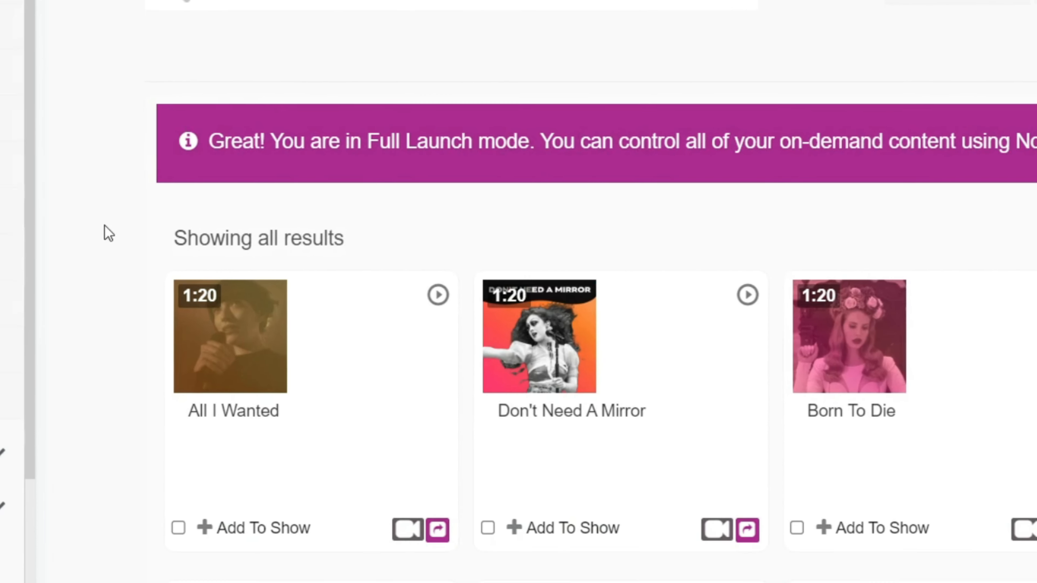
# Copy the share link of the All I Wanted episode and open it in a new browser tab.
pyautogui.scroll(-1, 141, 229)
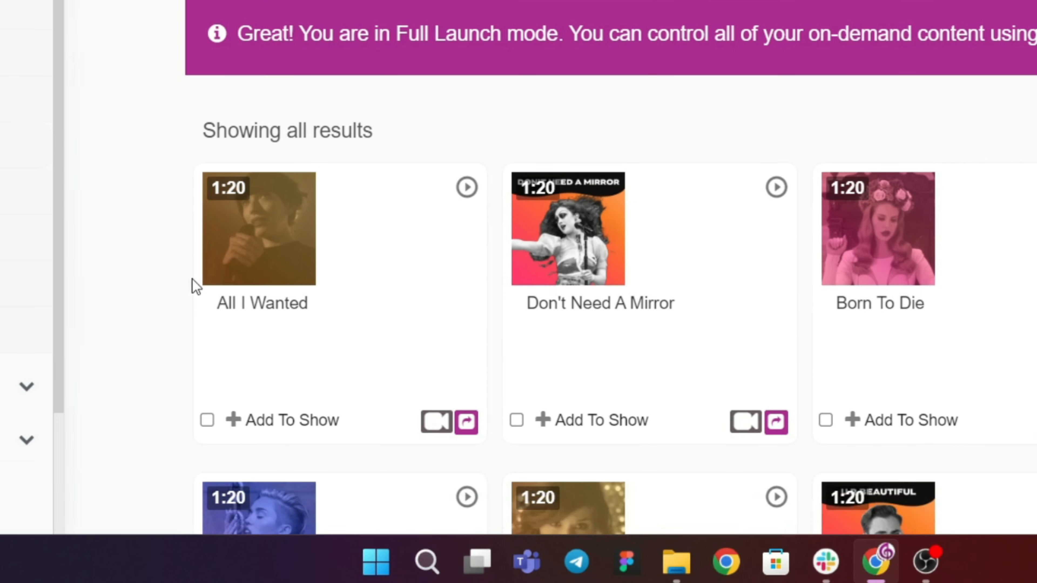
pyautogui.click(477, 428)
pyautogui.click(463, 150)
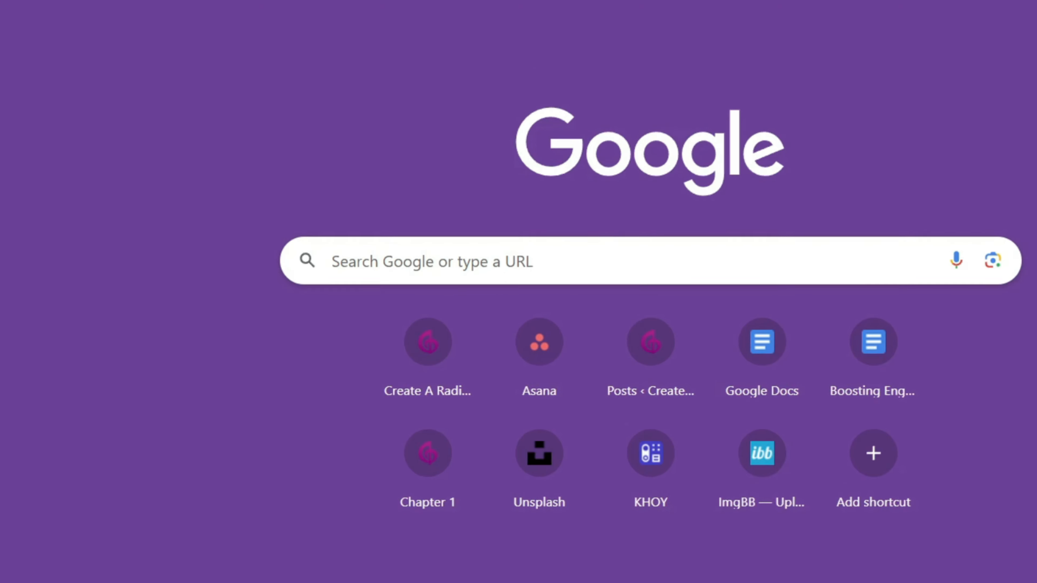
pyautogui.write('https://www1.nobexpartners.com/share.aspx?playurl=https://www1.nobexpartners.com/ODItem.aspx?id=66cc574de621dfc625369fba.92055.a.mp3&stationid=92055')
pyautogui.press('Return')
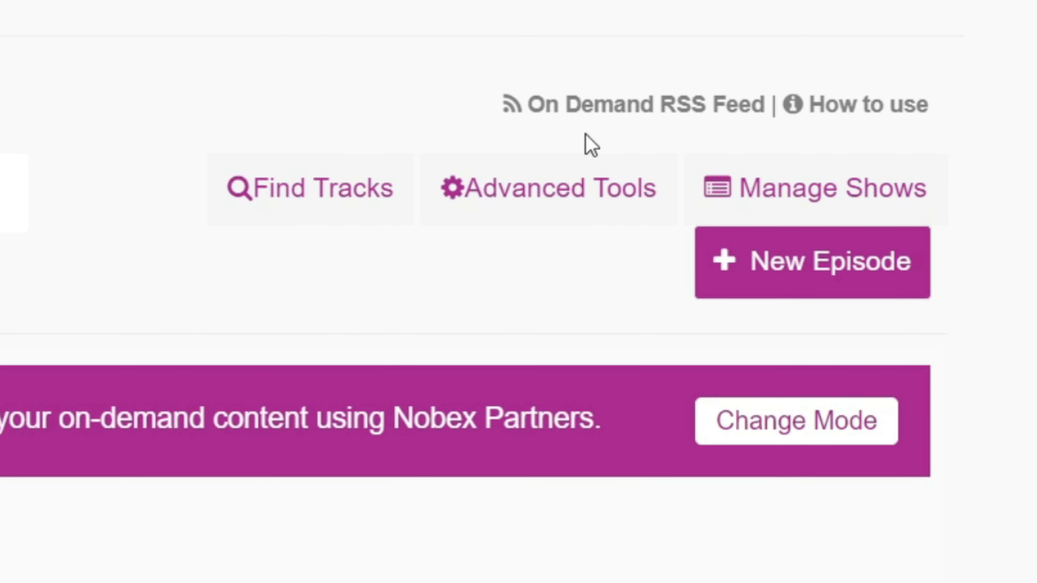
# Open the On Demand RSS feed and look through its XML content.
pyautogui.click(597, 127)
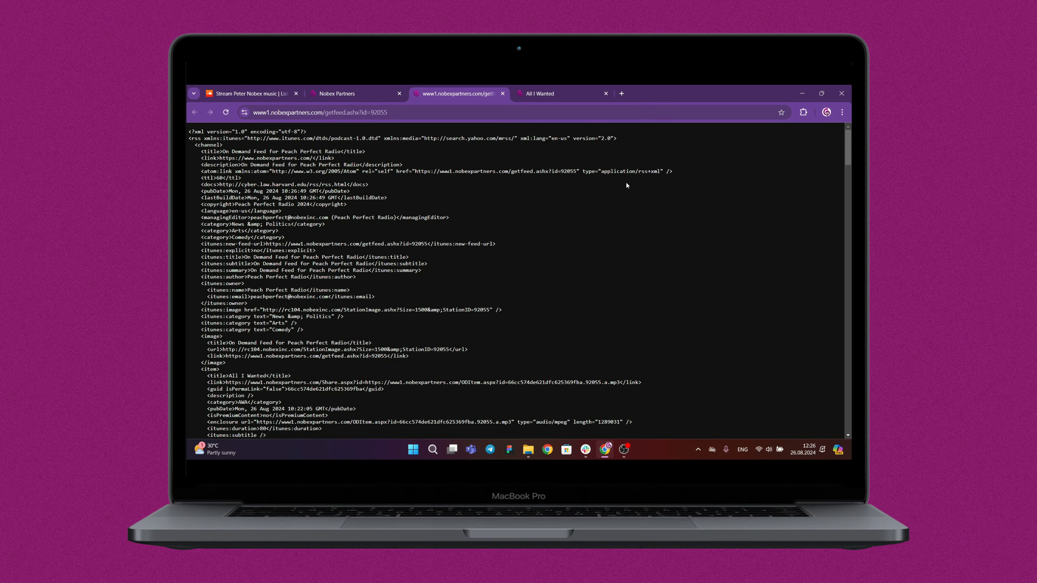
pyautogui.scroll(-5, 234, 226)
pyautogui.scroll(10, 561, 202)
# Return to the Nobex Partners site and open the Integration Manager of the Feed Hub.
pyautogui.click(378, 89)
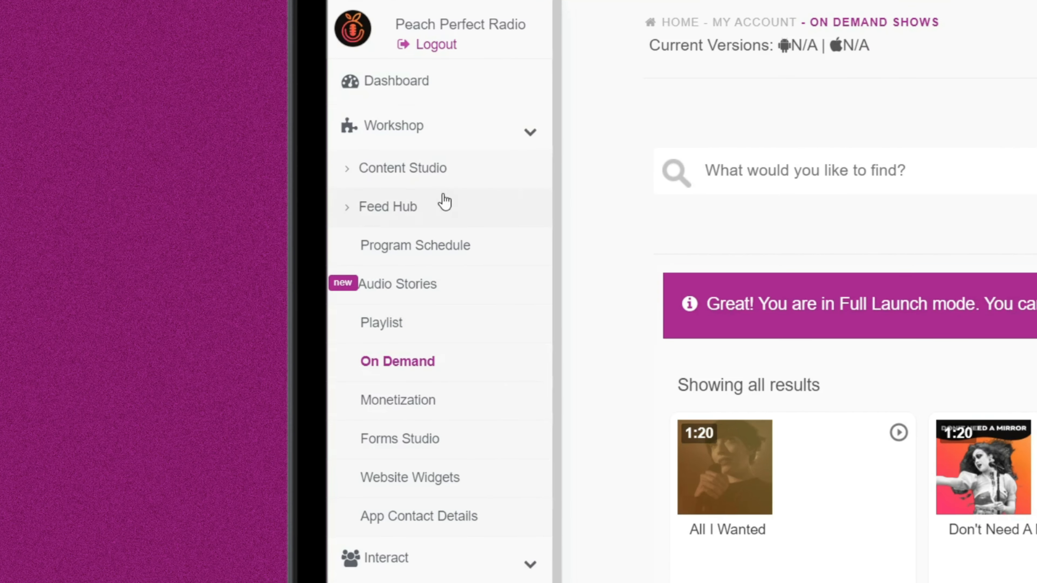
pyautogui.click(445, 201)
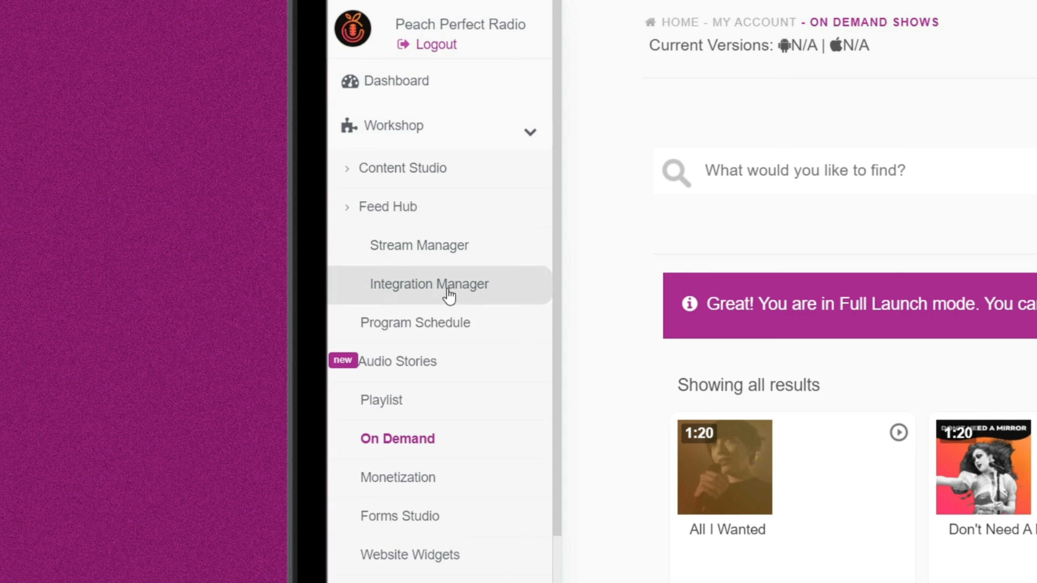
pyautogui.click(460, 287)
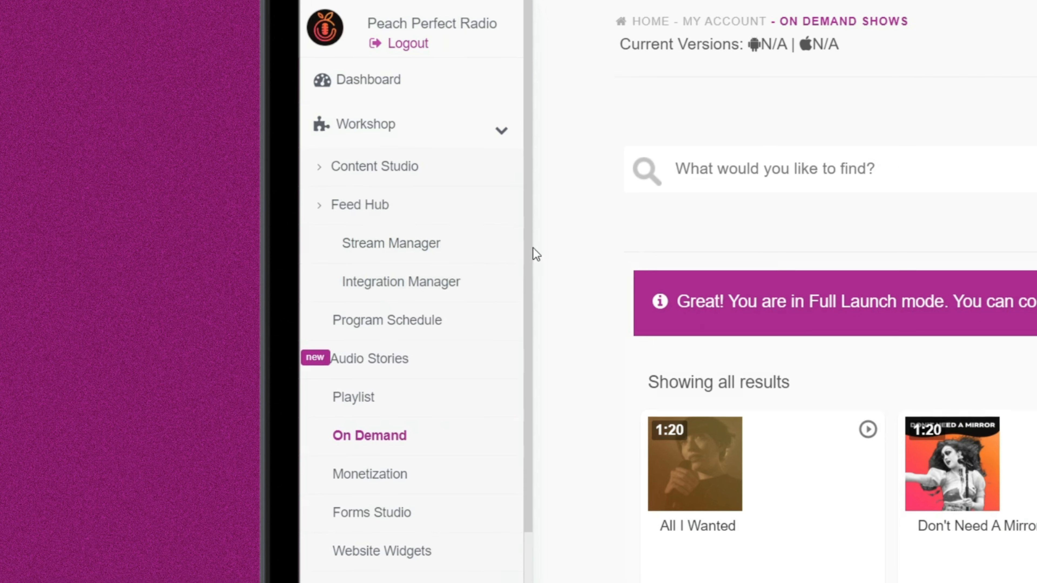
# Add a Nobex Collection on-demand feed with the alias COV, linked to the COV list, and close the feed builder.
pyautogui.scroll(-2, 504, 291)
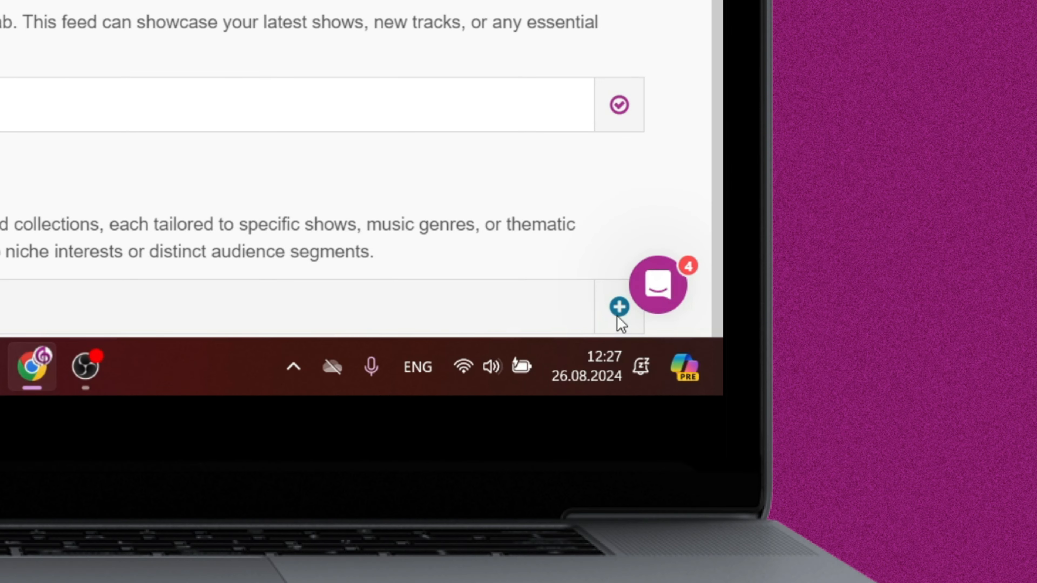
pyautogui.click(619, 307)
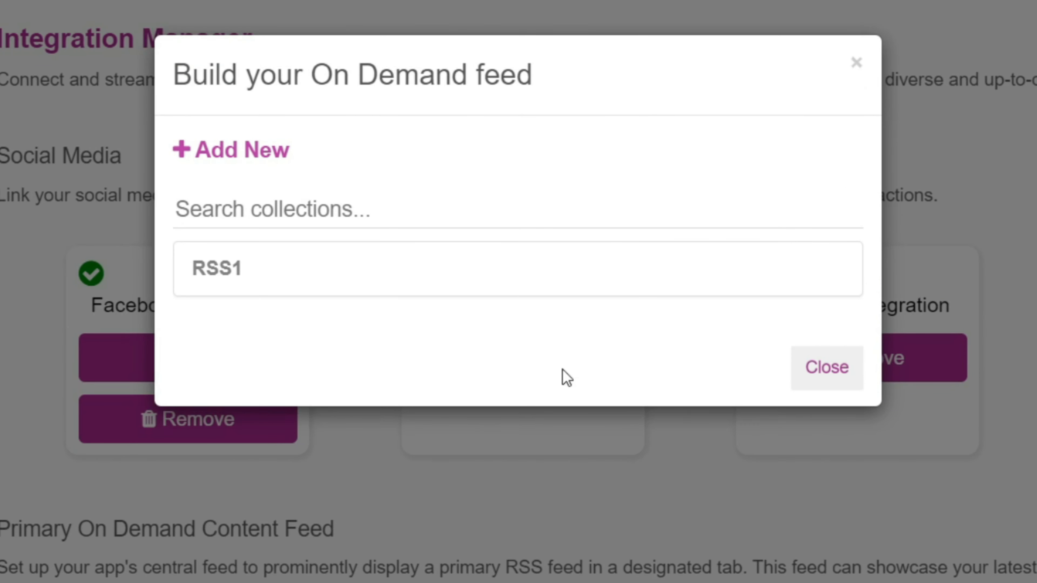
pyautogui.click(238, 155)
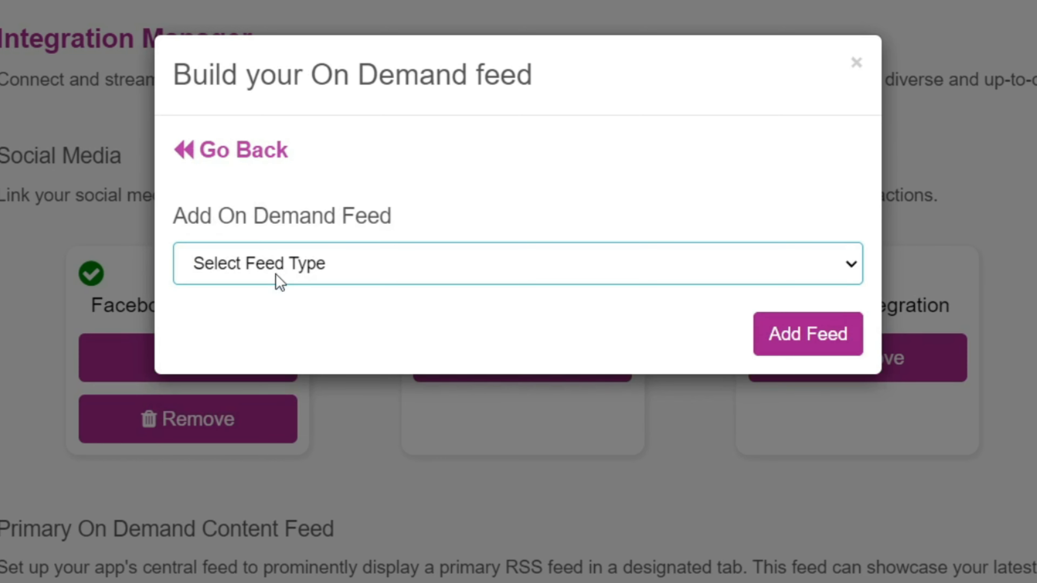
pyautogui.click(283, 324)
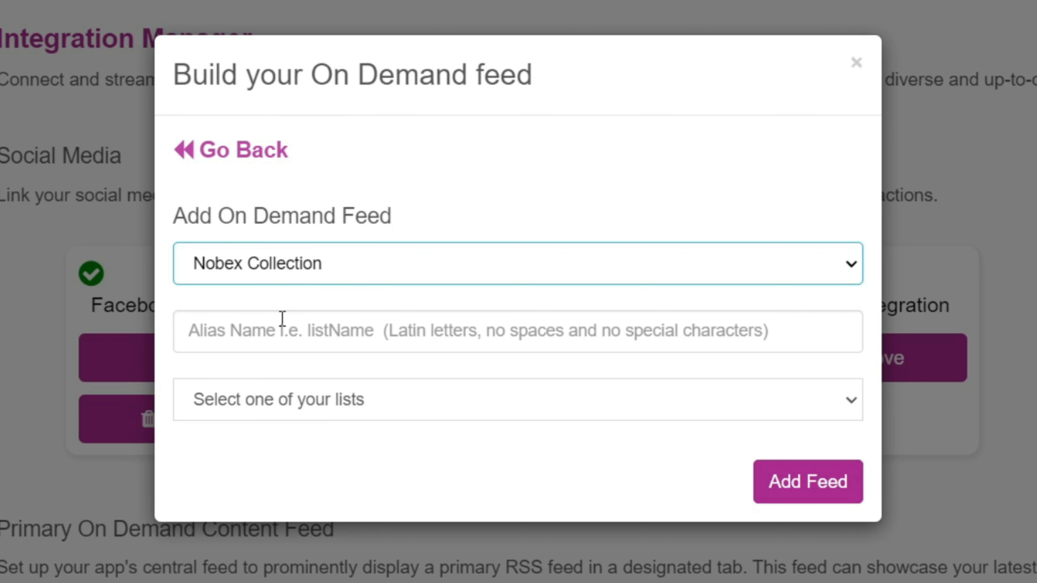
pyautogui.click(283, 319)
pyautogui.write('cov')
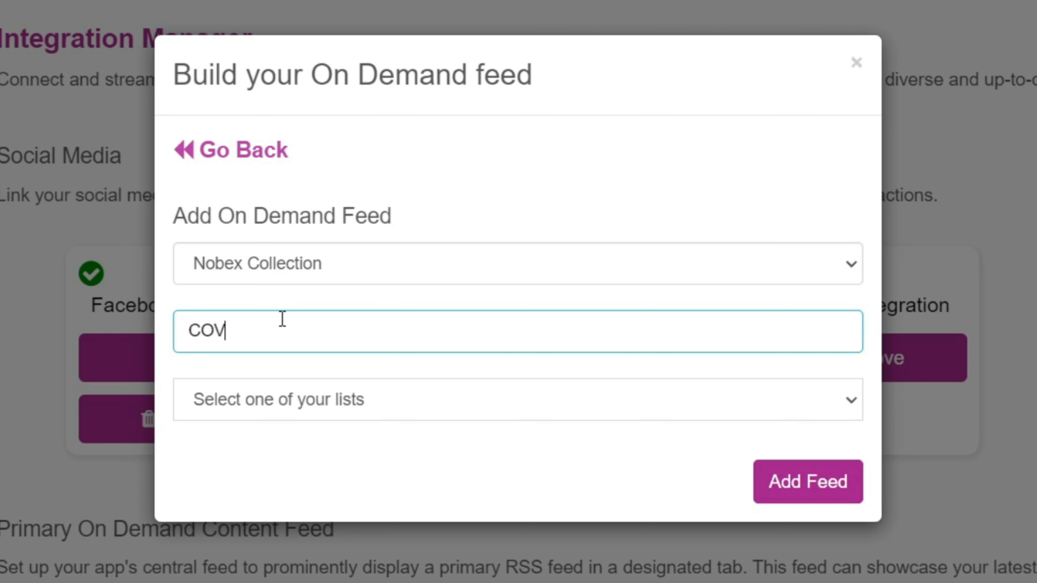
pyautogui.click(288, 396)
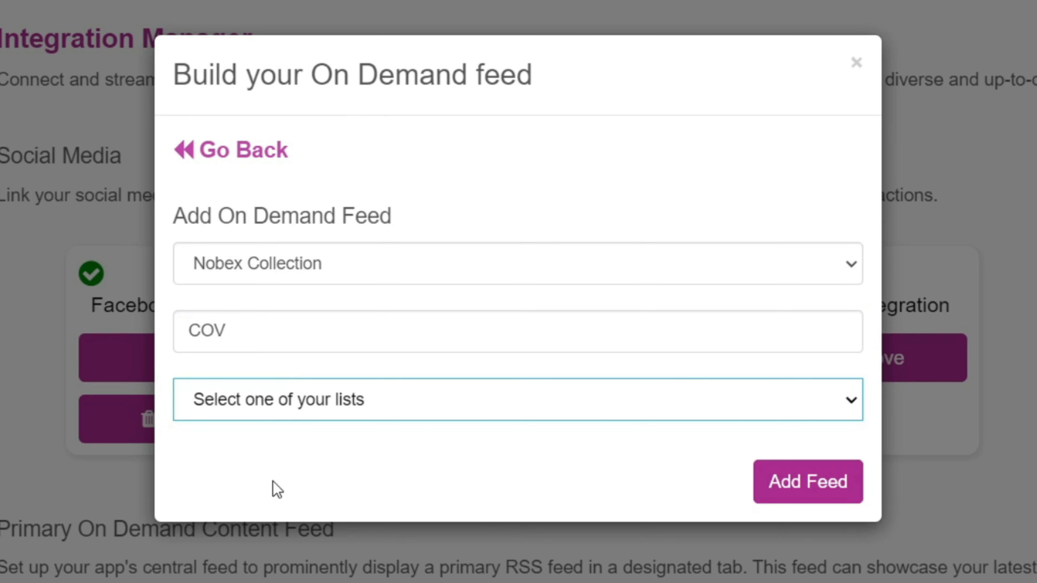
pyautogui.click(270, 488)
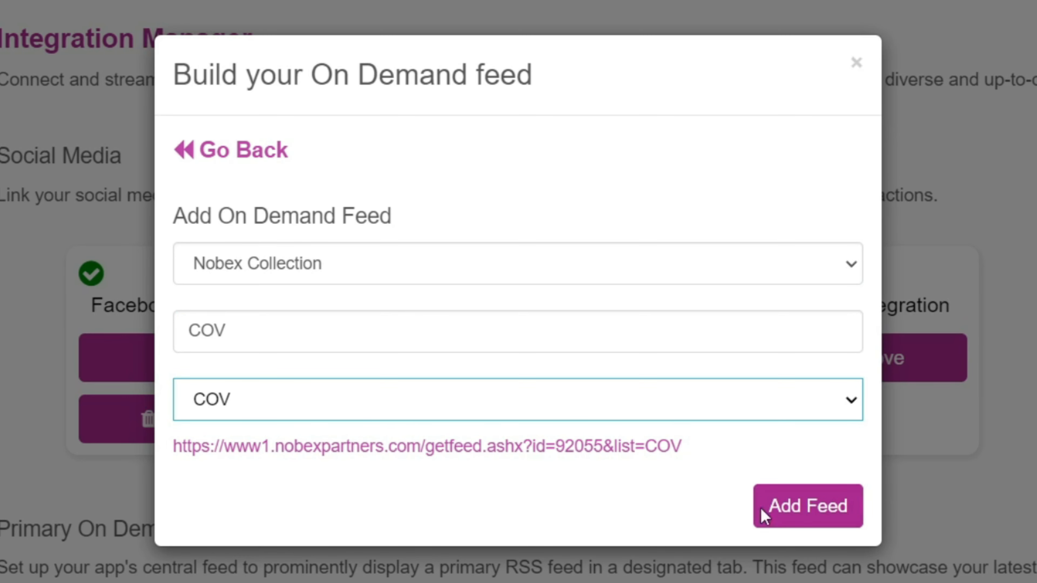
pyautogui.click(810, 514)
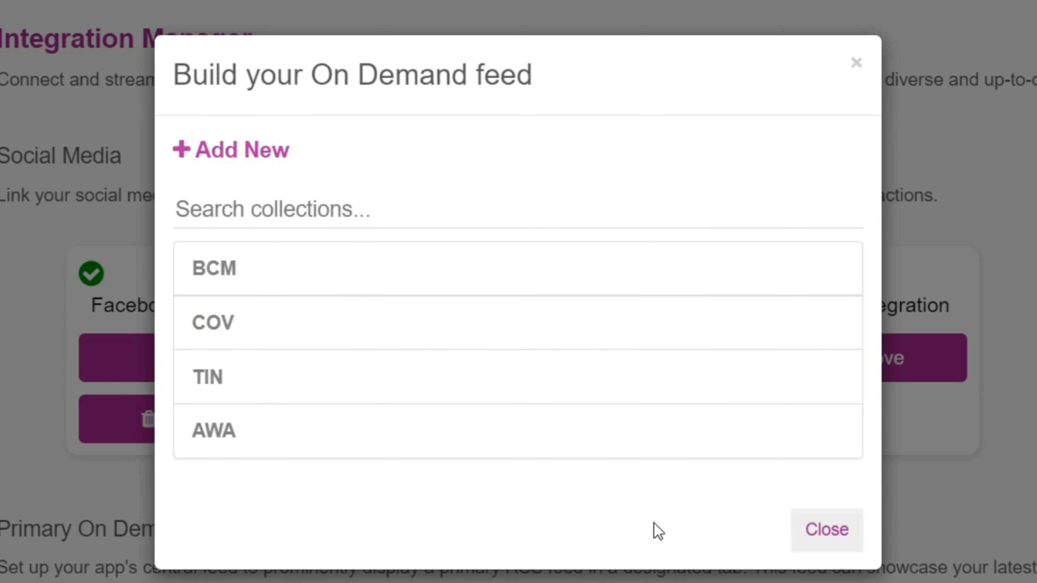
pyautogui.click(807, 530)
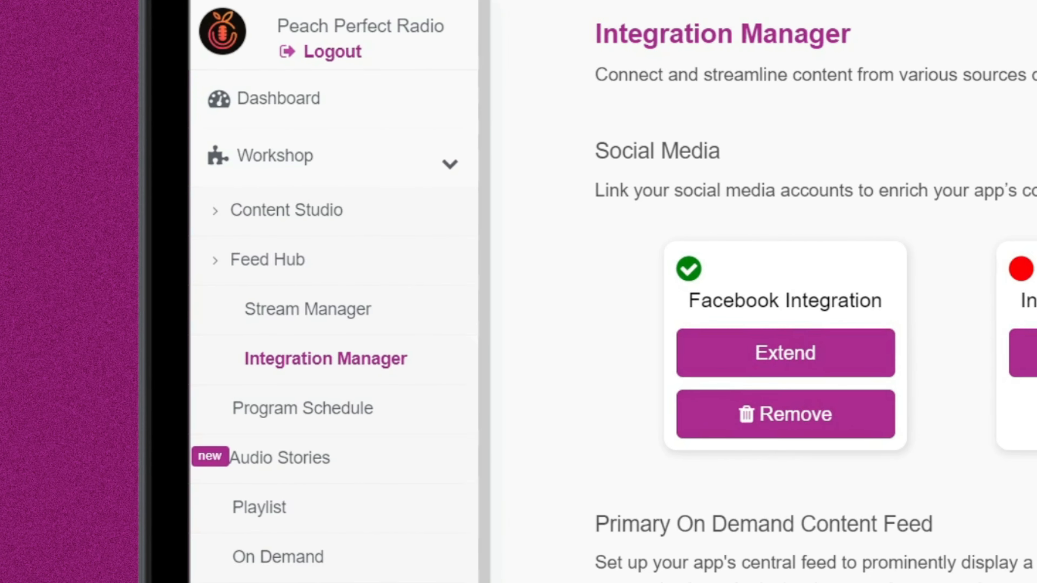
# Open the Content Builder and start a new section titled On Demand.
pyautogui.click(247, 225)
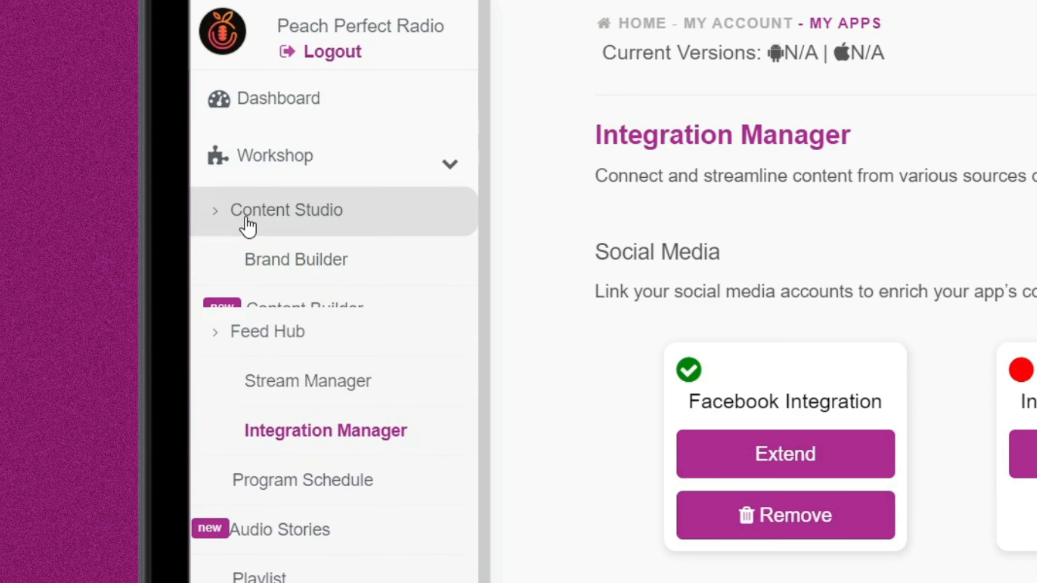
pyautogui.click(359, 321)
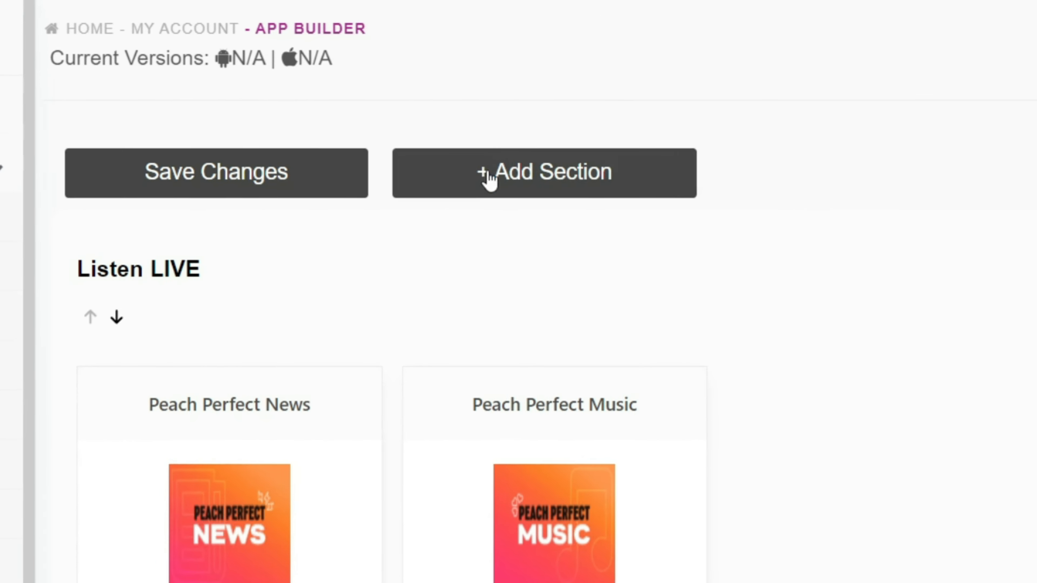
pyautogui.click(947, 170)
pyautogui.click(236, 367)
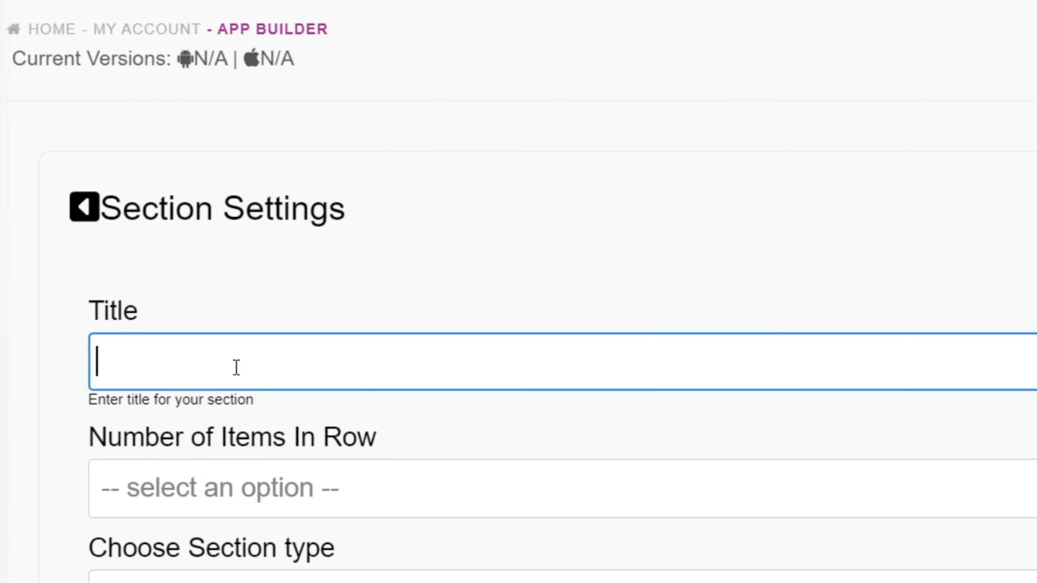
pyautogui.write('On ')
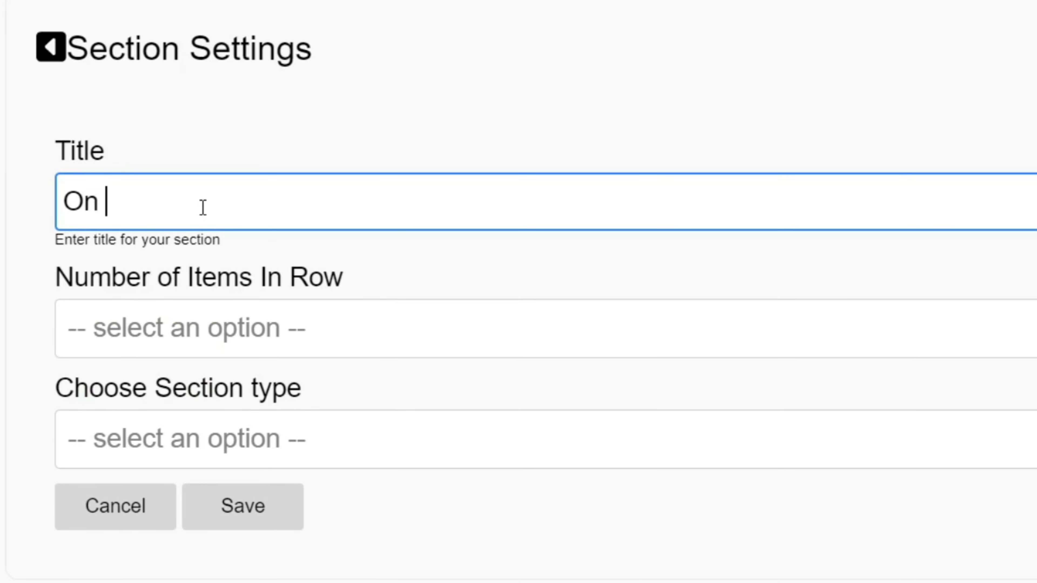
pyautogui.write('Demand')
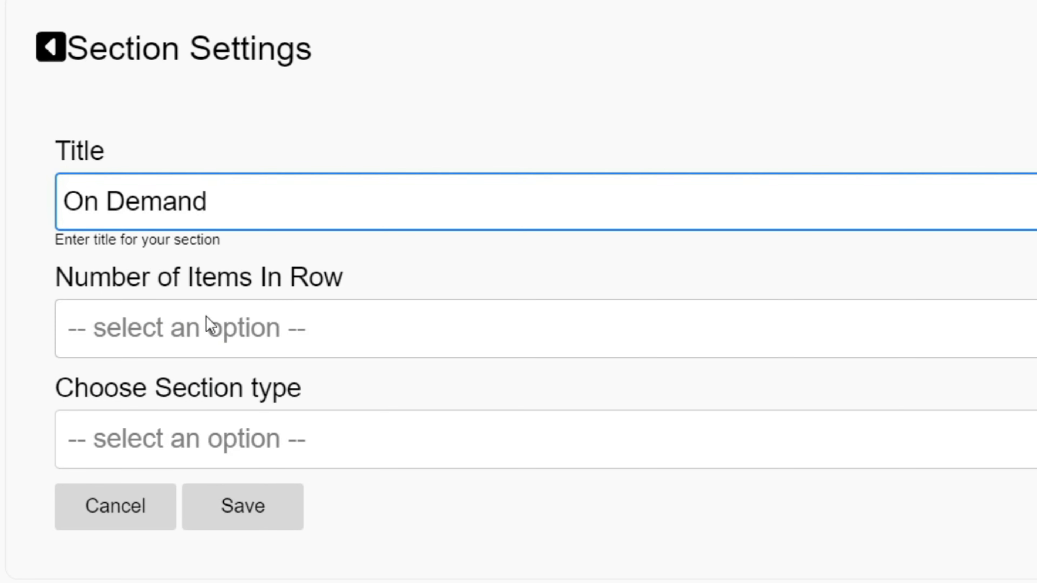
# Set the section to 3 items per row with the Main Podcast type and save it.
pyautogui.click(206, 331)
pyautogui.click(192, 496)
pyautogui.click(183, 463)
pyautogui.scroll(-3, 183, 465)
pyautogui.click(186, 554)
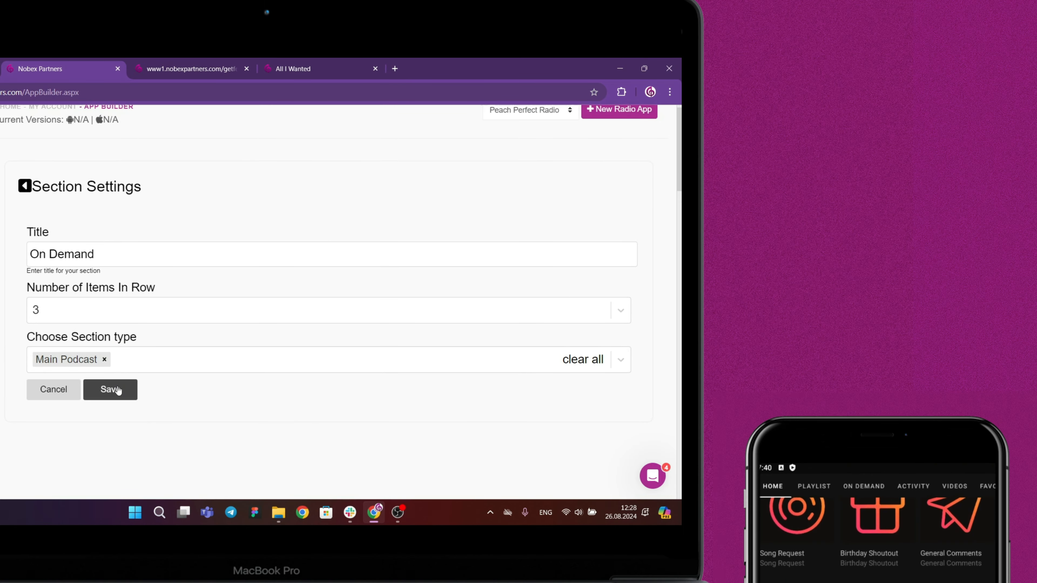
pyautogui.click(110, 389)
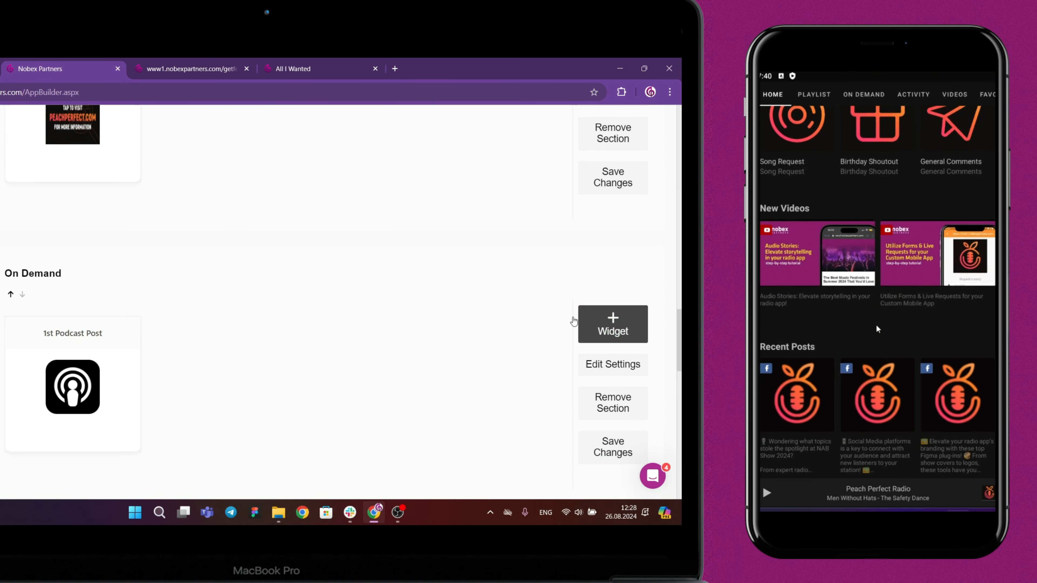
# Add a third podcast post widget to the On Demand section and save the section's changes.
pyautogui.click(636, 328)
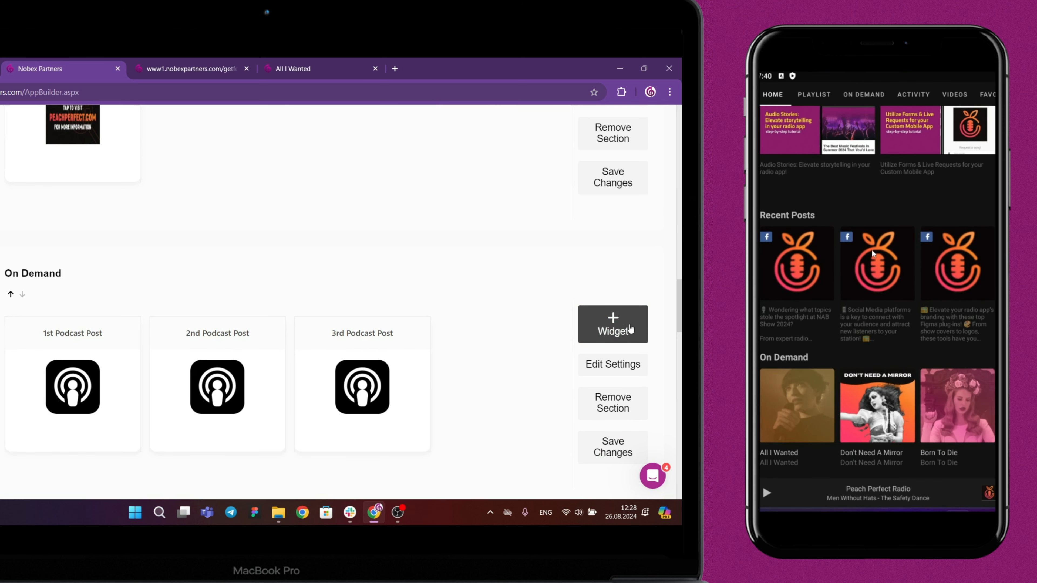
pyautogui.scroll(-2, 512, 342)
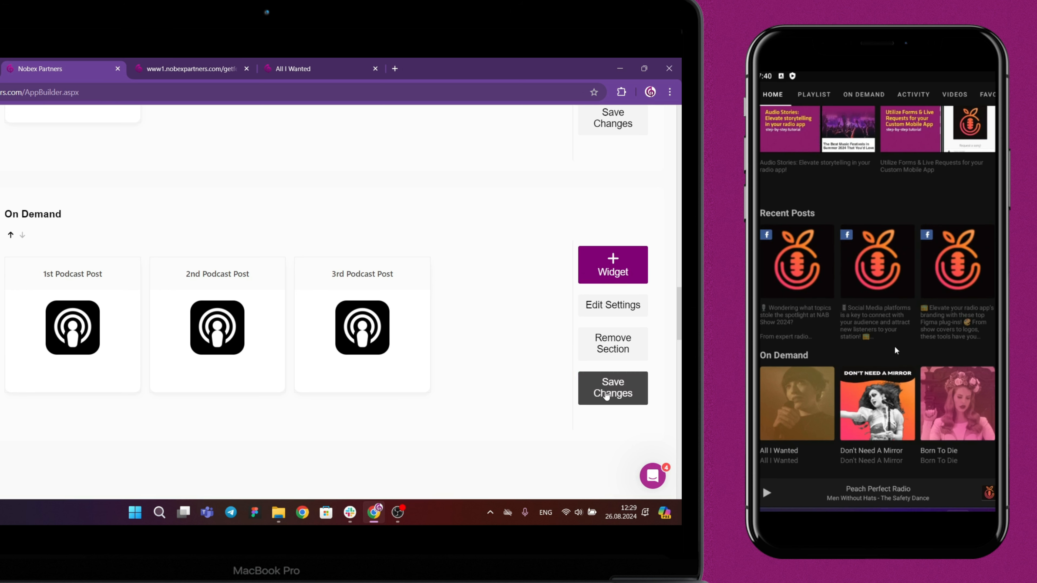
pyautogui.click(606, 395)
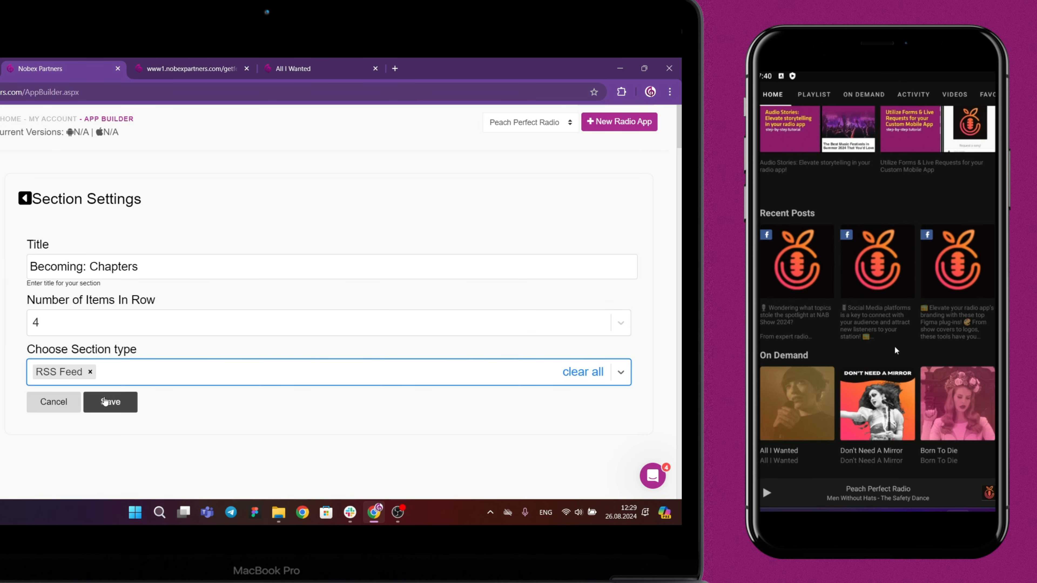
# Save the Becoming: Chapters section with 4 items per row and the RSS Feed type, and add its first widget named BCM.
pyautogui.click(110, 401)
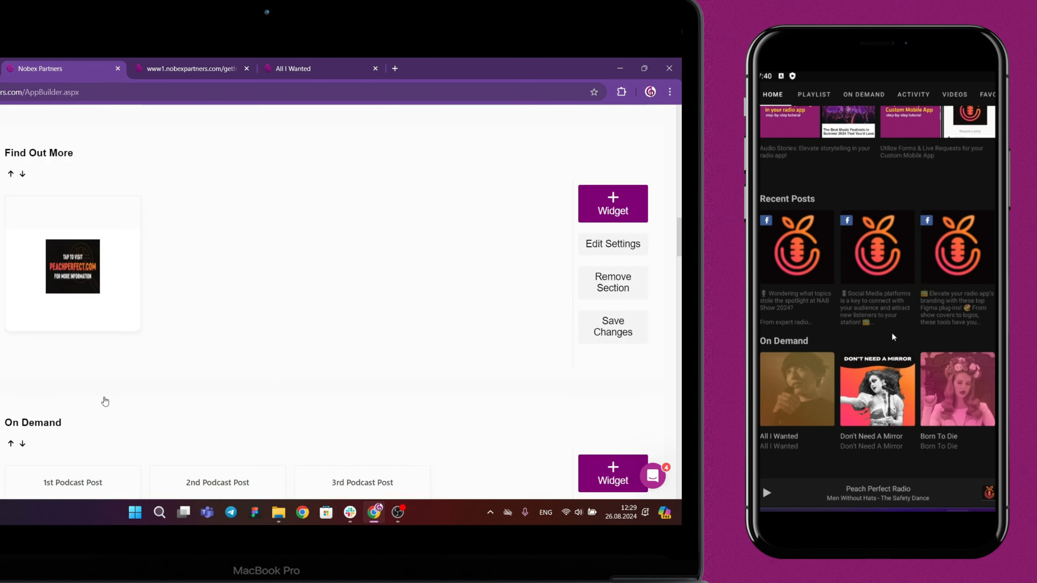
pyautogui.moveTo(888, 317); pyautogui.dragTo(877, 222)
pyautogui.click(601, 328)
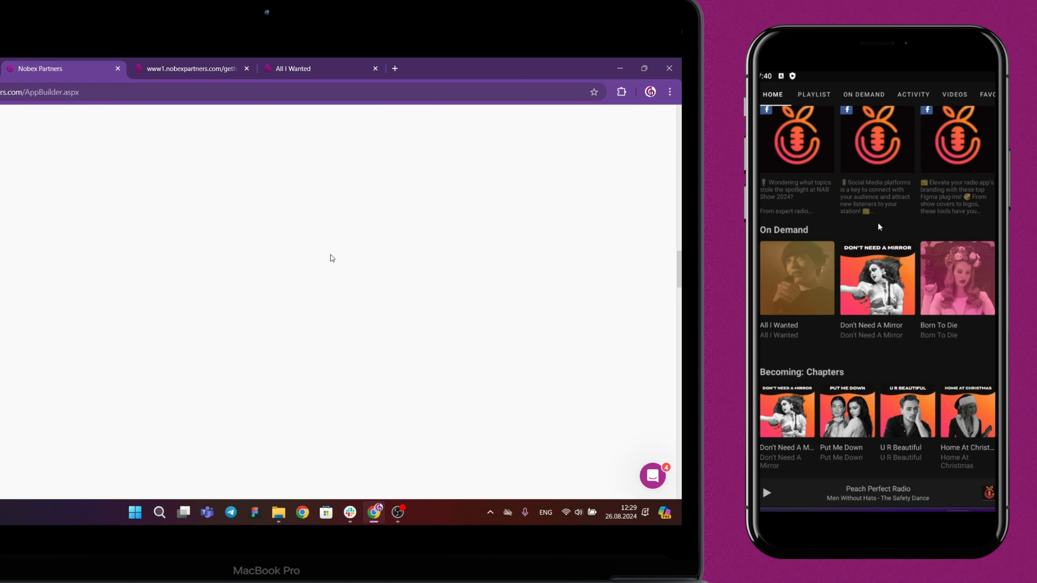
pyautogui.scroll(12, 325, 253)
pyautogui.click(249, 270)
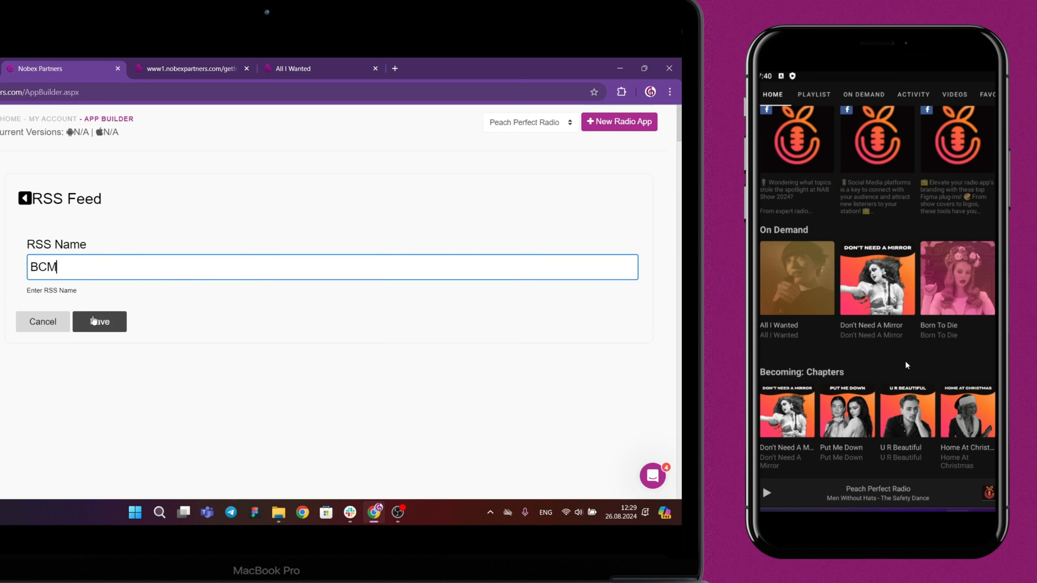
pyautogui.click(92, 323)
# Add more RSS feed widgets named BCM to the Becoming: Chapters section.
pyautogui.scroll(-10, 280, 475)
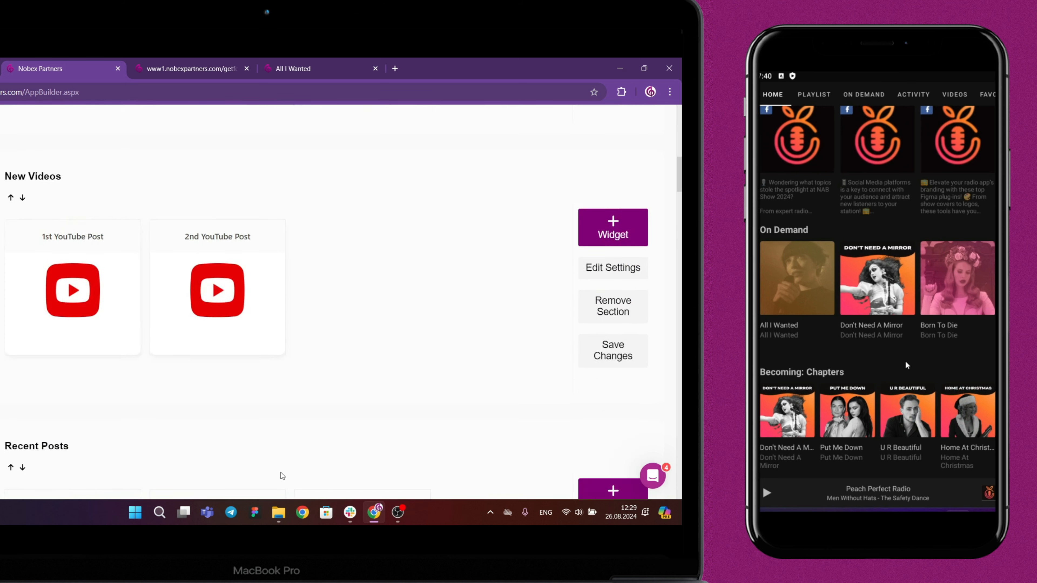
pyautogui.scroll(-10, 280, 474)
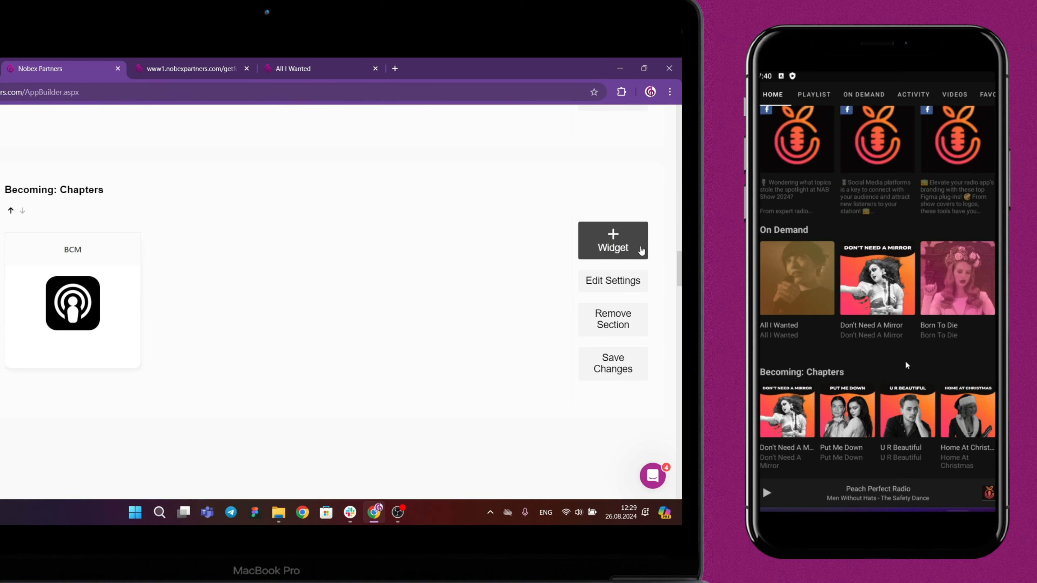
pyautogui.click(641, 250)
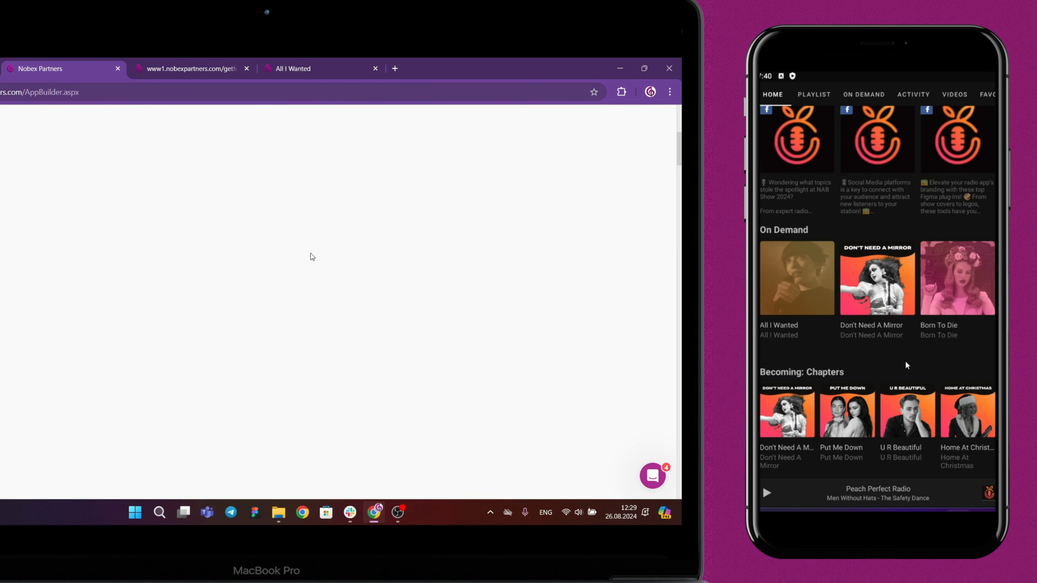
pyautogui.click(208, 268)
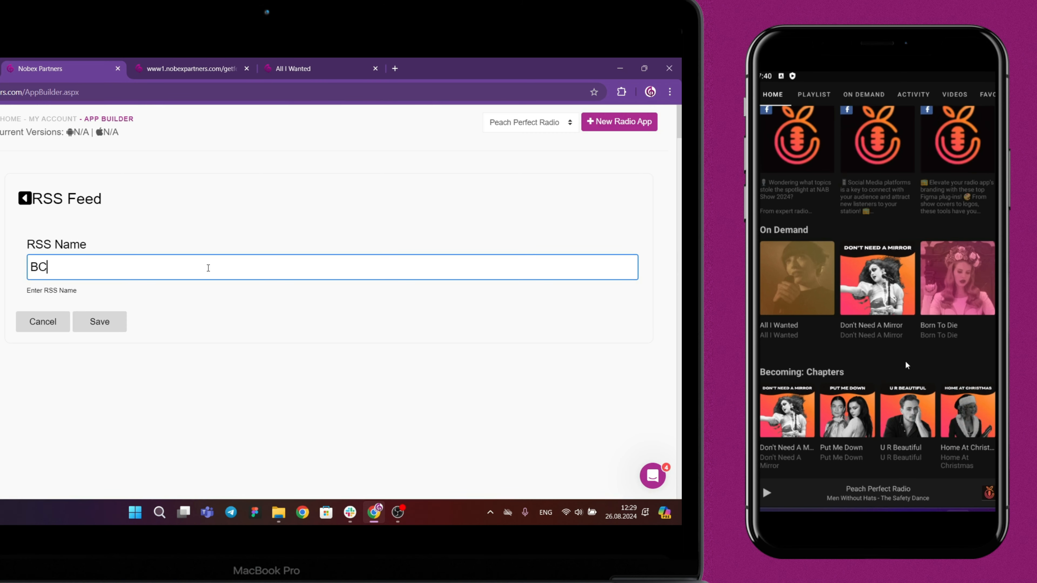
pyautogui.click(106, 321)
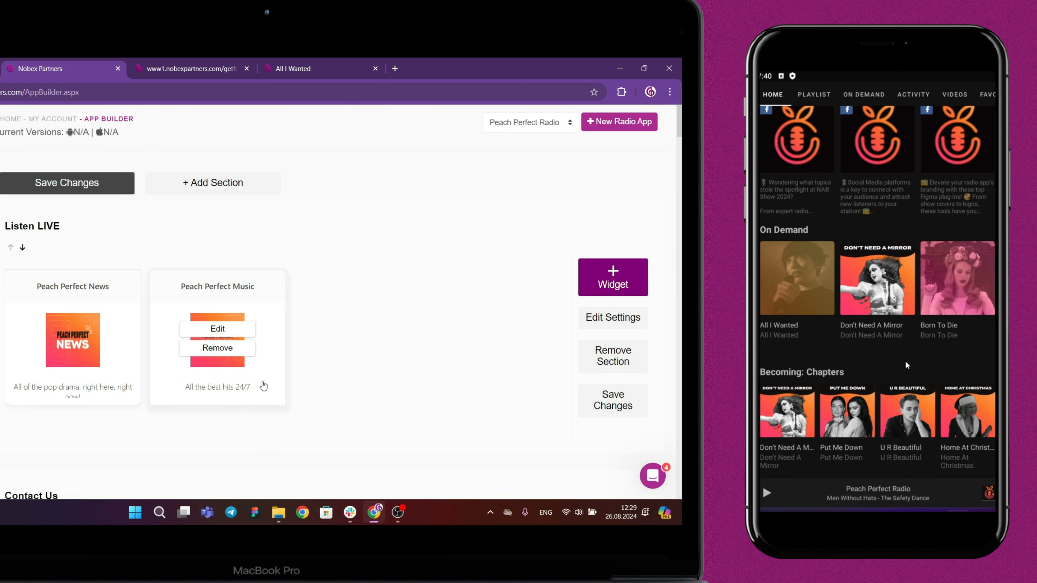
pyautogui.scroll(-10, 262, 382)
pyautogui.scroll(-10, 262, 382)
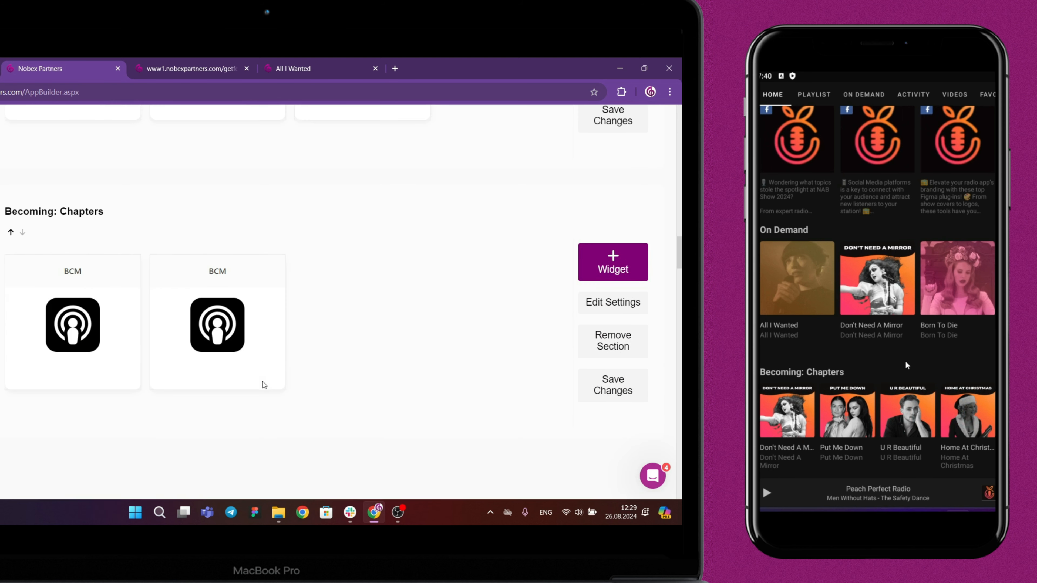
pyautogui.click(646, 267)
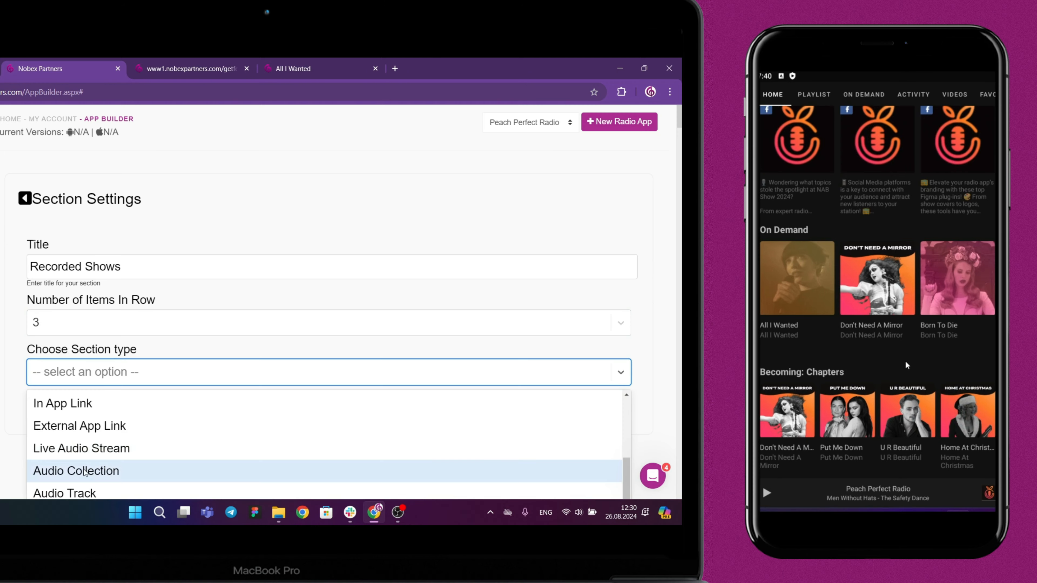
# Create a section titled Recorded Shows with 3 items per row and the Audio Collection type, and save it.
pyautogui.click(85, 472)
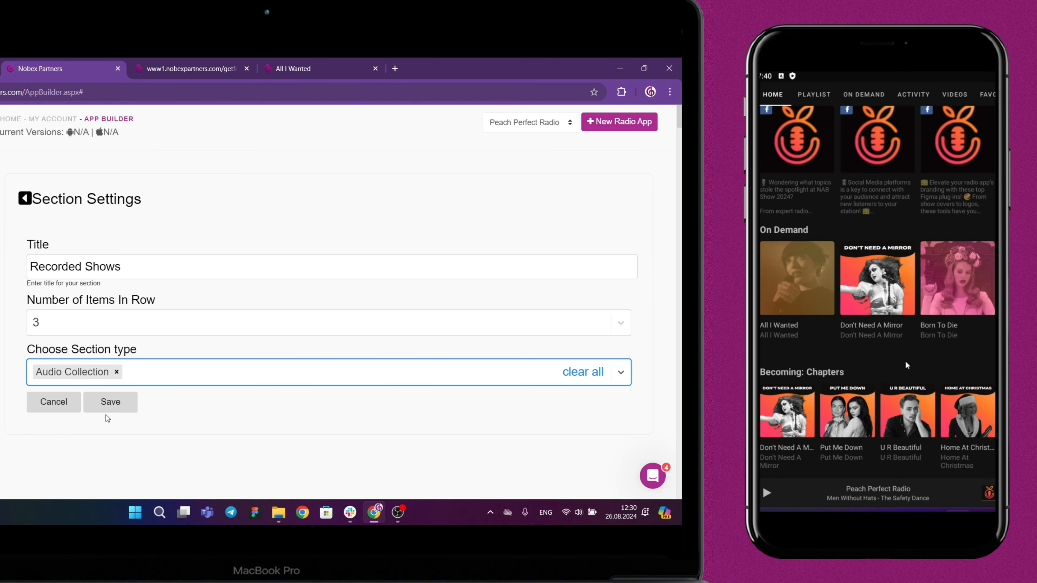
pyautogui.click(107, 404)
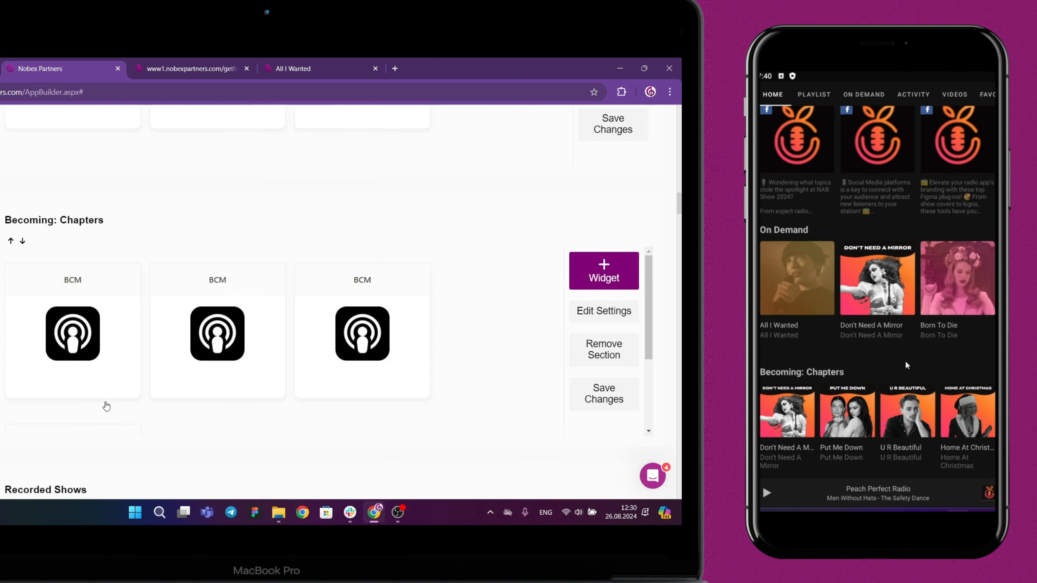
pyautogui.scroll(-5, 106, 407)
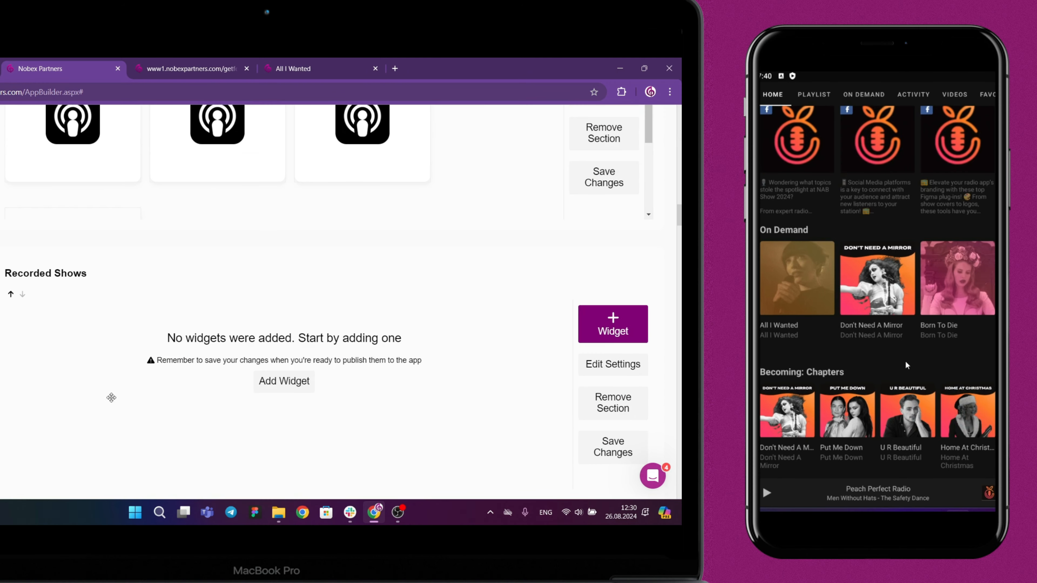
pyautogui.scroll(-1, 399, 301)
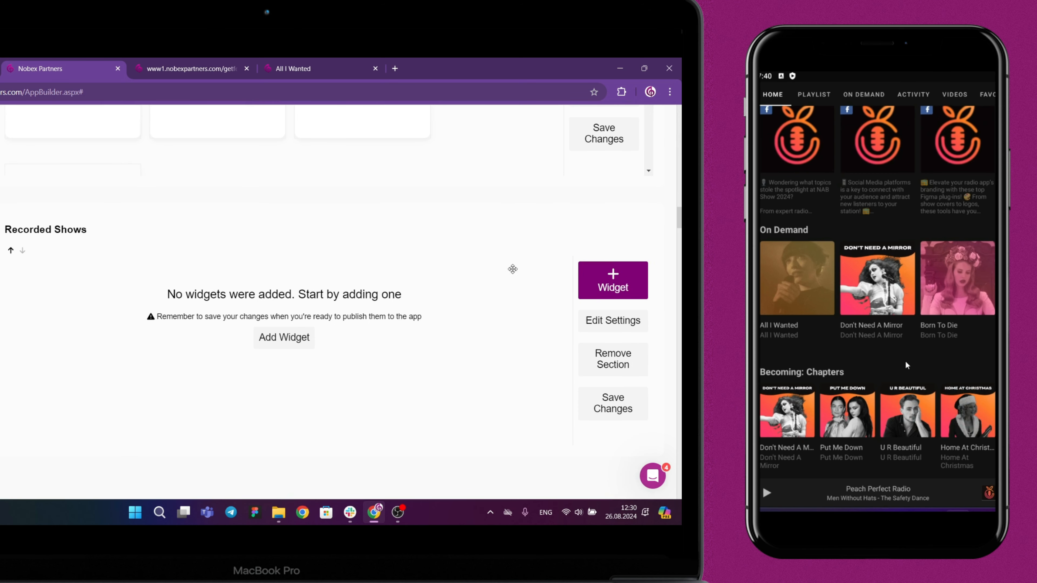
pyautogui.click(598, 276)
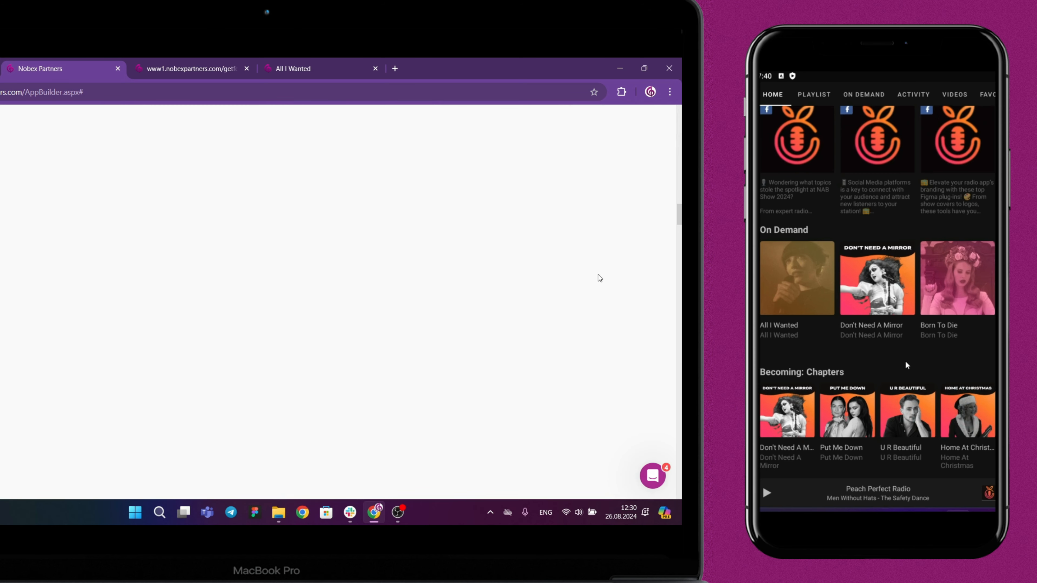
pyautogui.moveTo(906, 361); pyautogui.dragTo(890, 238)
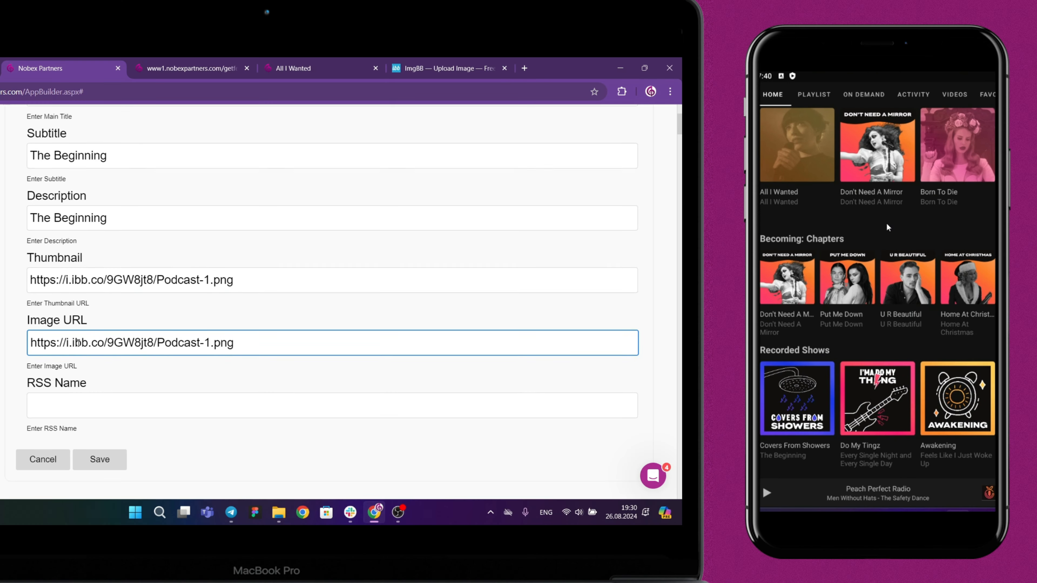
pyautogui.scroll(-1, 78, 343)
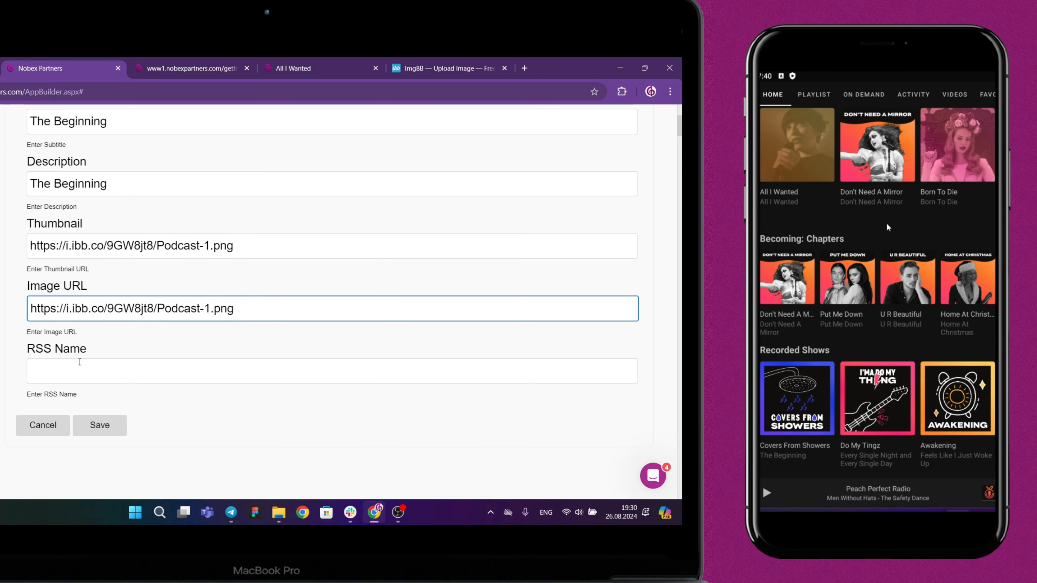
pyautogui.click(80, 366)
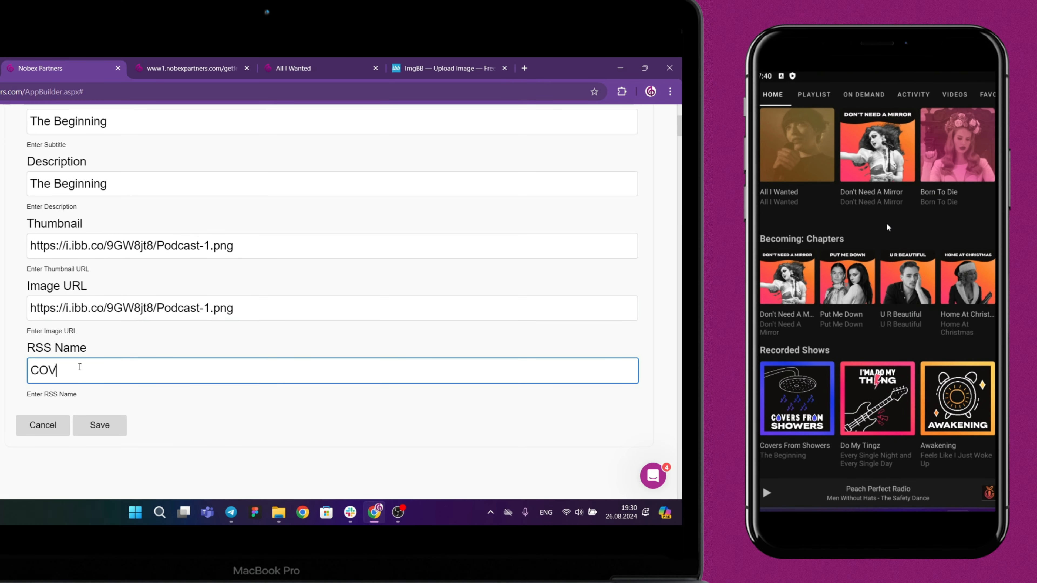
pyautogui.write('COV')
pyautogui.click(100, 425)
# Open the Covers From Showers collection on the phone and save the changes of the Recorded Shows section.
pyautogui.scroll(-10, 153, 447)
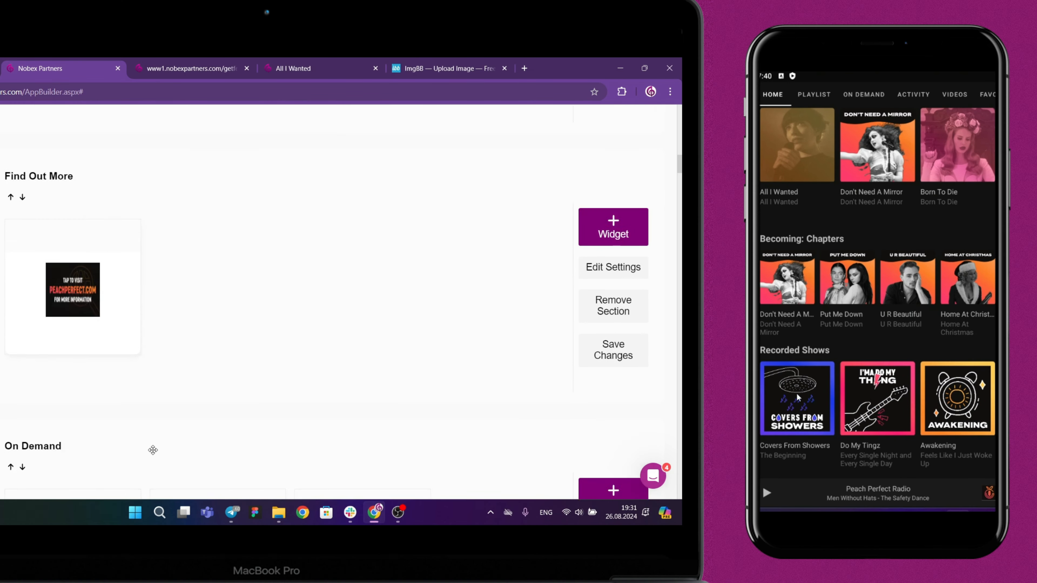
pyautogui.click(797, 393)
pyautogui.scroll(-12, 153, 450)
pyautogui.scroll(2, 153, 450)
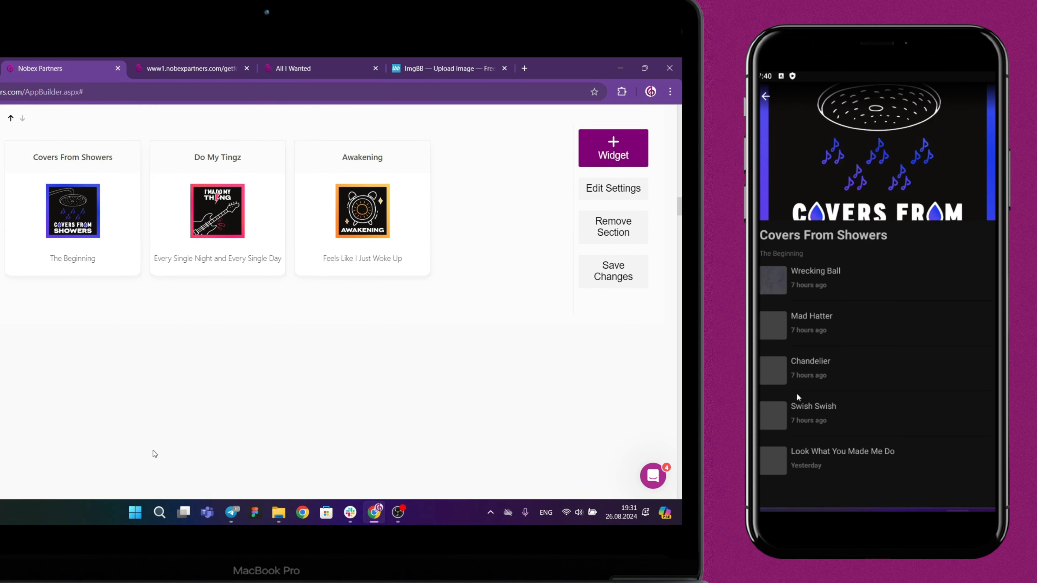
pyautogui.scroll(1, 153, 453)
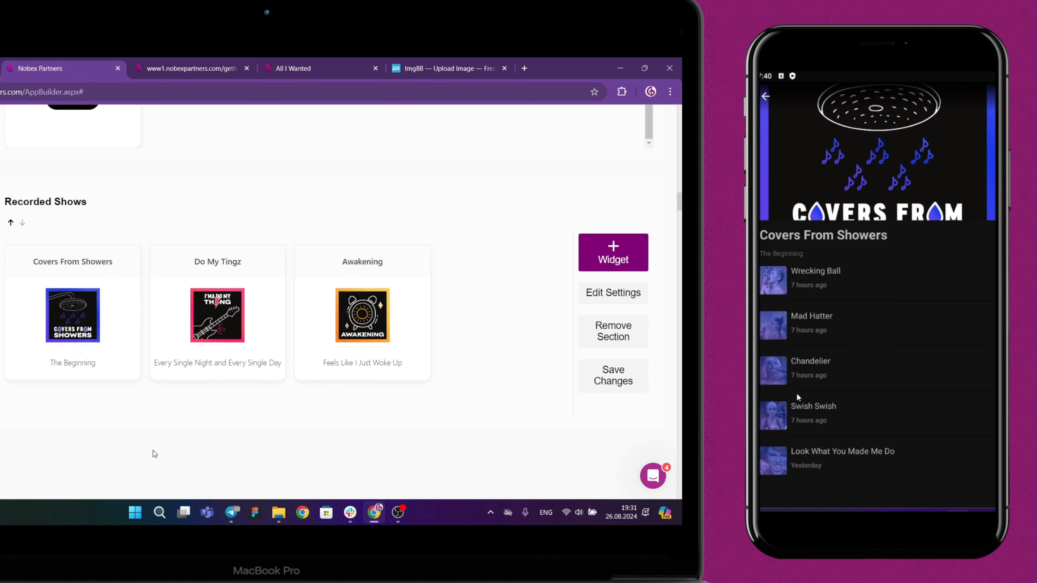
pyautogui.click(609, 389)
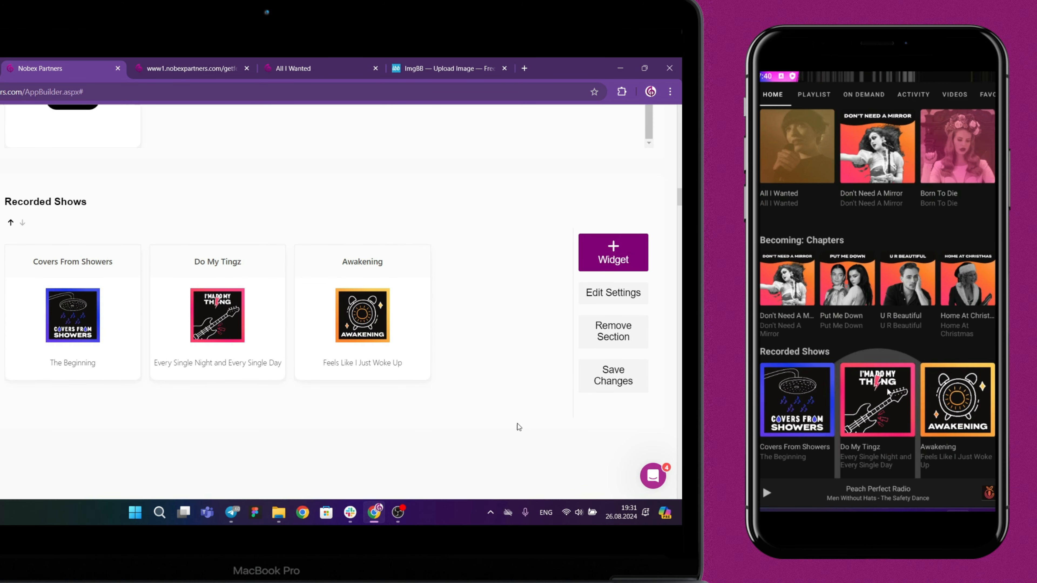
# View the episode lists of the Do My Tingz and Awakening collections in the phone app.
pyautogui.click(888, 392)
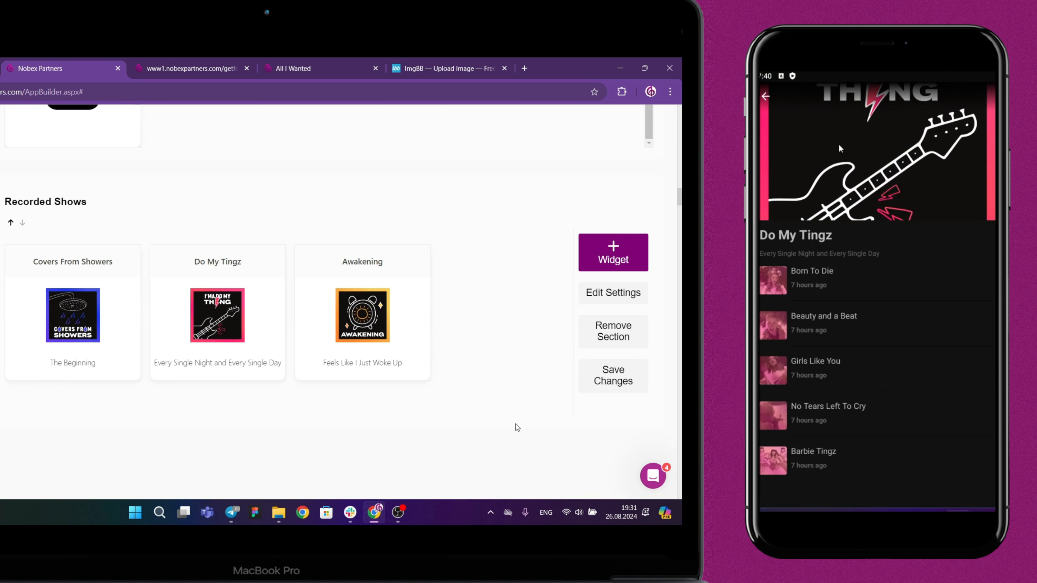
pyautogui.click(766, 97)
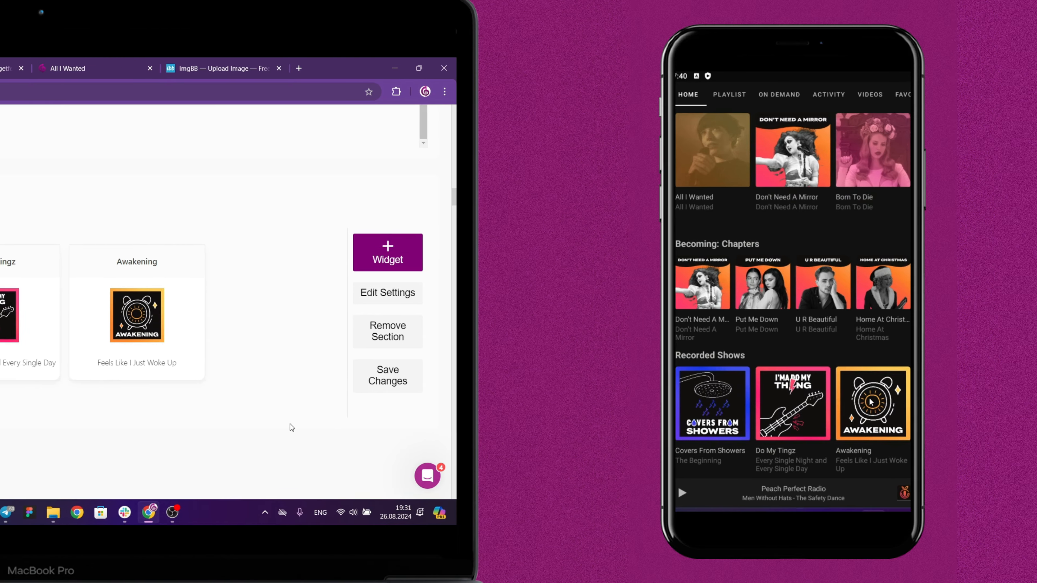
pyautogui.click(871, 402)
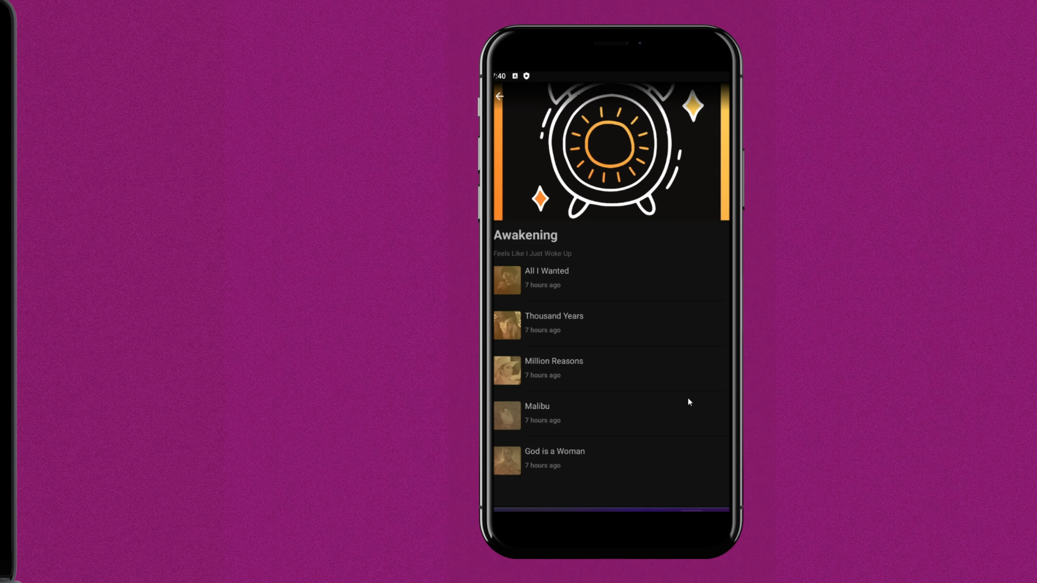
pyautogui.click(439, 97)
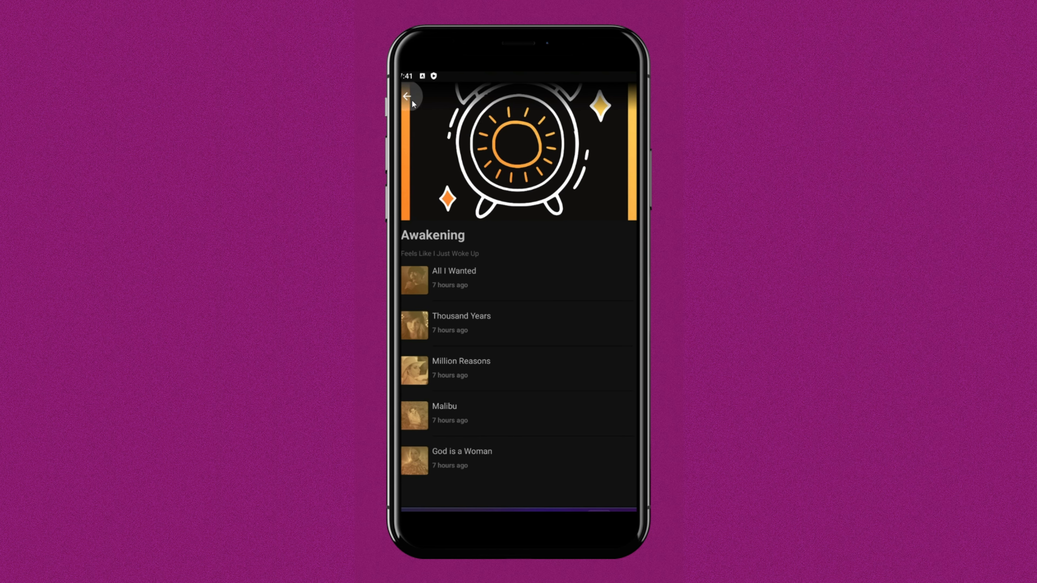
# Play the All I Wanted episode from the home screen's On Demand section, seek to about its middle and skip back 30 seconds.
pyautogui.scroll(-5, 549, 380)
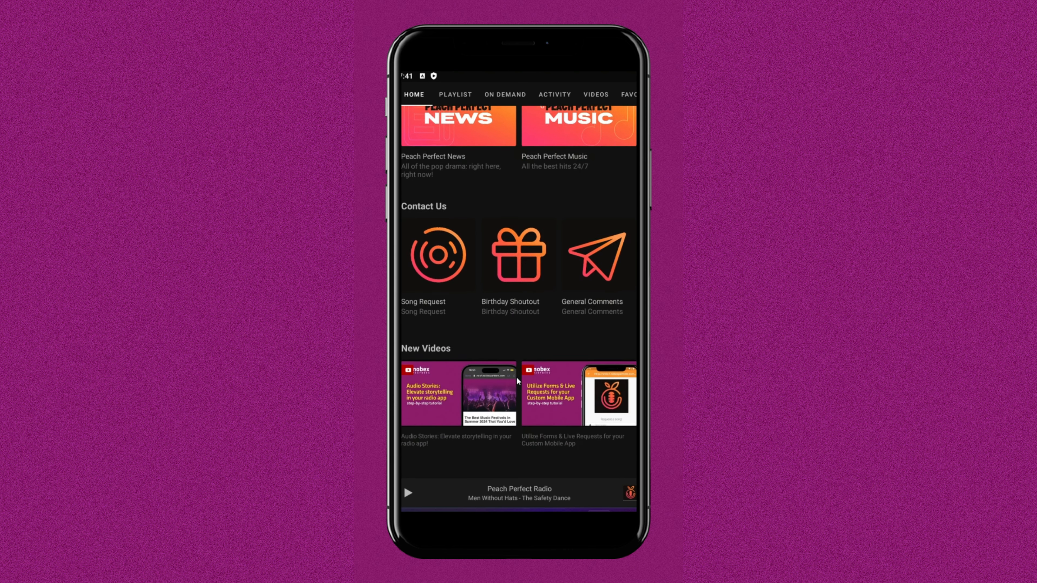
pyautogui.scroll(-5, 516, 377)
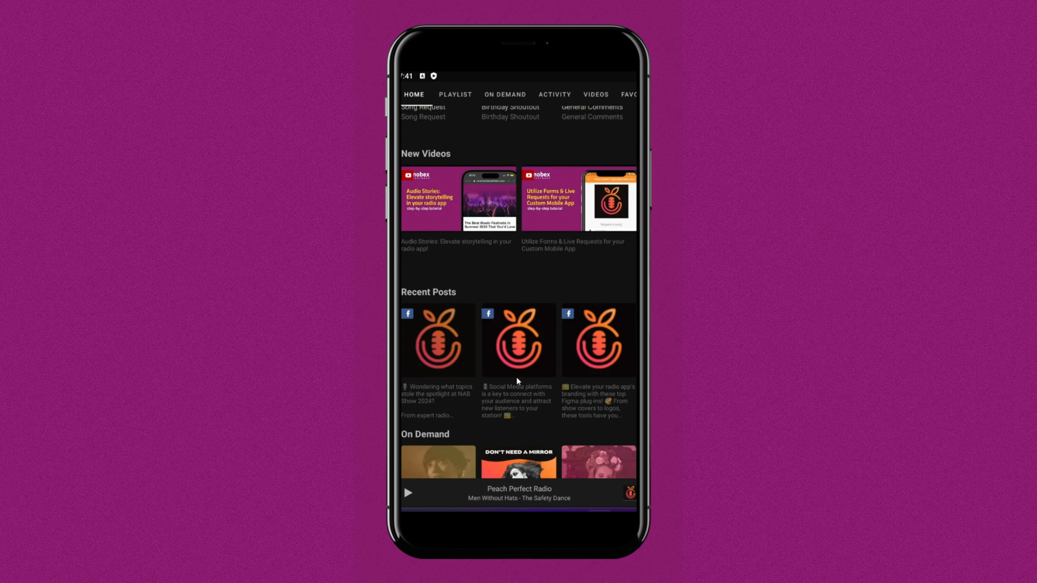
pyautogui.scroll(-2, 517, 379)
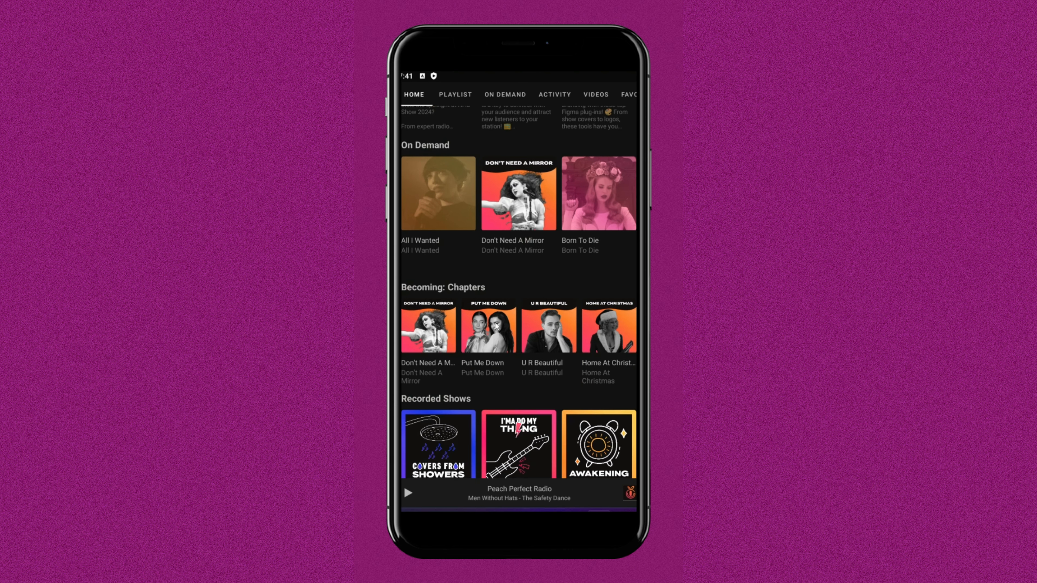
pyautogui.click(447, 216)
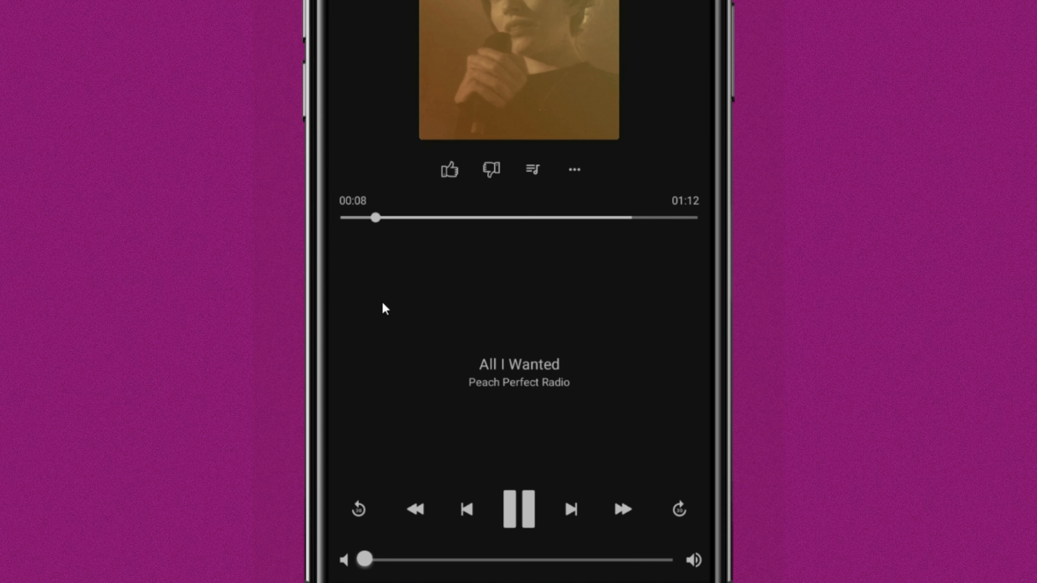
pyautogui.moveTo(387, 218); pyautogui.dragTo(512, 218)
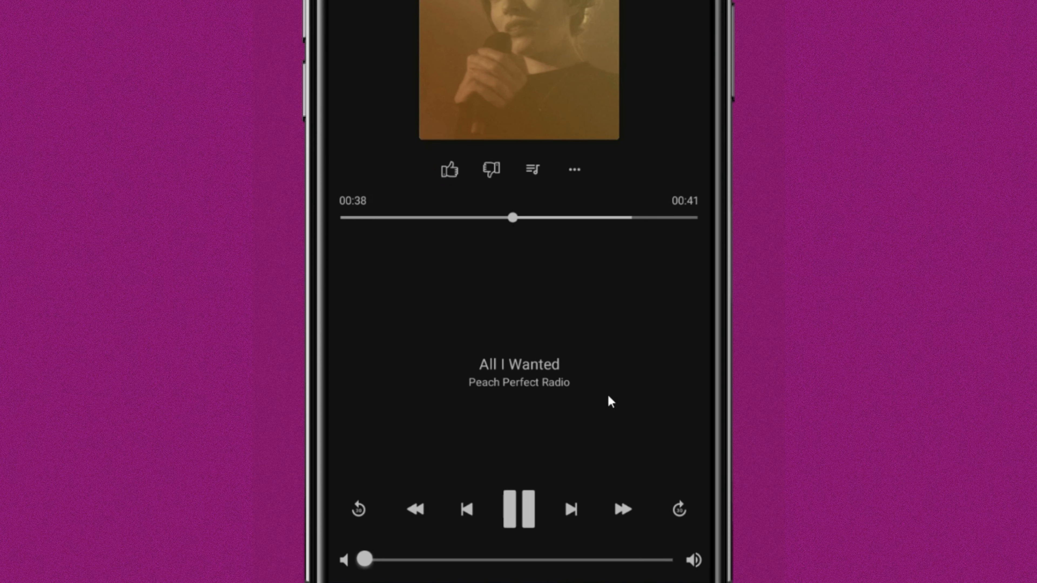
pyautogui.click(354, 516)
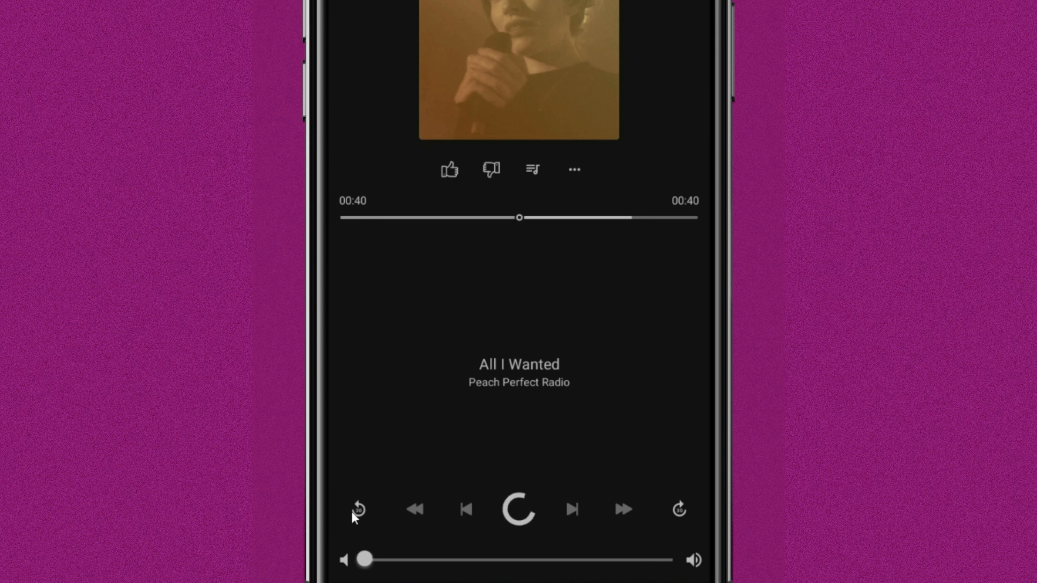
# Open the playing episode's extra options and try the Speed Control.
pyautogui.click(579, 175)
pyautogui.click(438, 519)
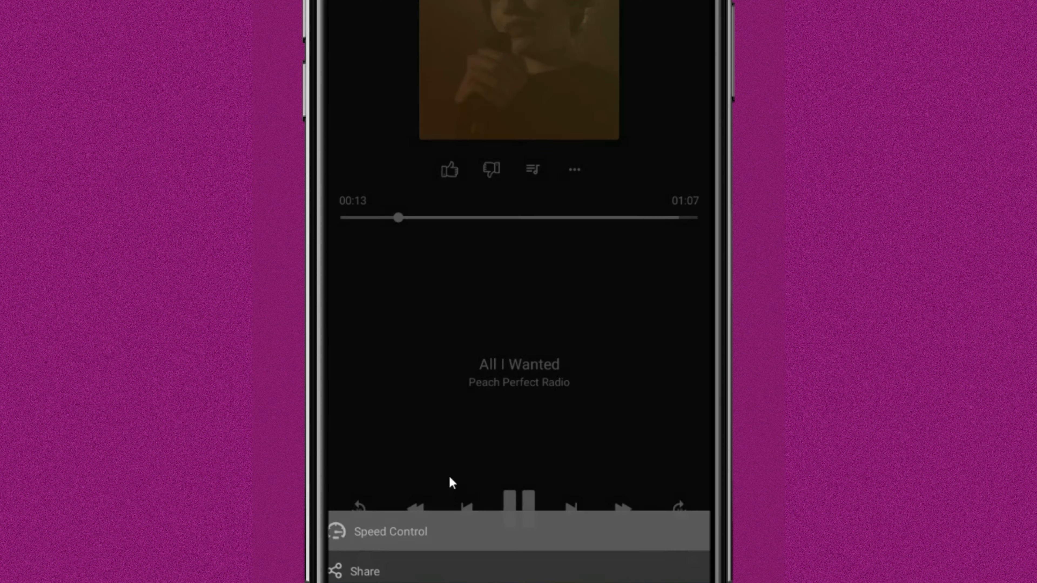
pyautogui.click(503, 315)
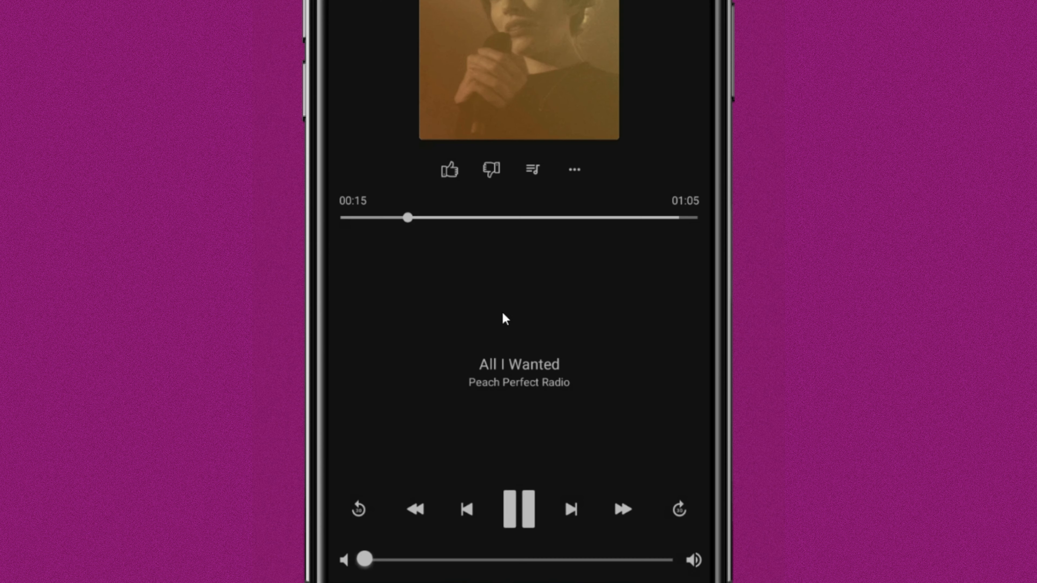
# Like the All I Wanted episode and skip to the following one, leaving the player when done.
pyautogui.click(449, 171)
pyautogui.click(573, 500)
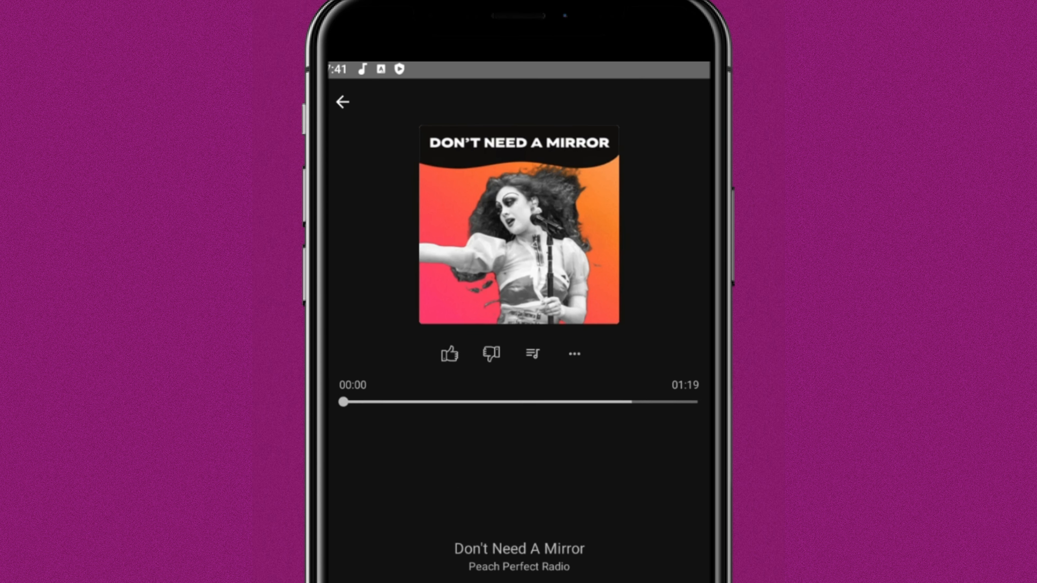
pyautogui.click(339, 156)
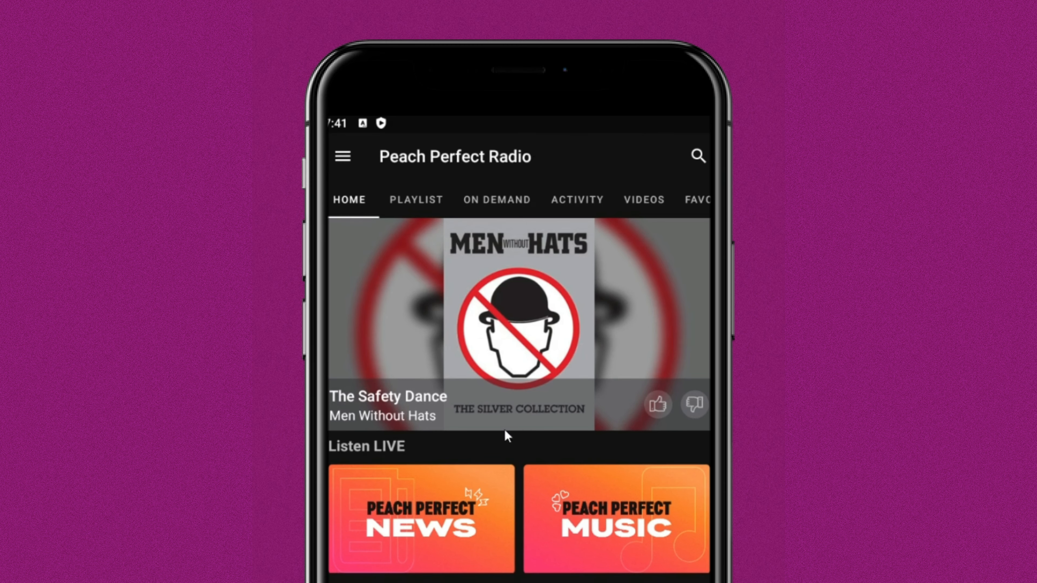
# Browse the phone app's full On Demand episode list and search it for "No".
pyautogui.click(481, 204)
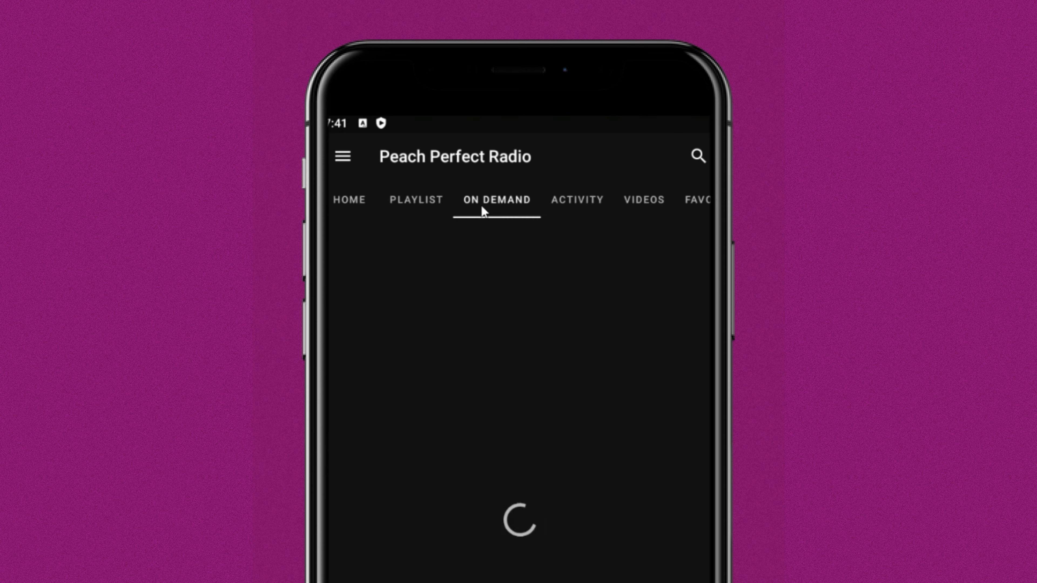
pyautogui.scroll(-20, 515, 455)
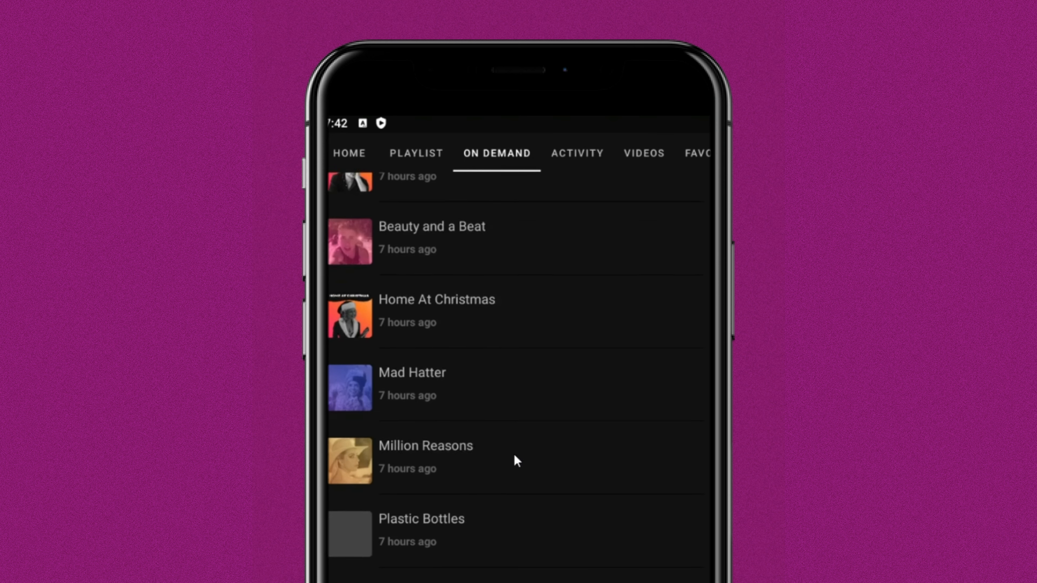
pyautogui.scroll(-2, 514, 456)
pyautogui.scroll(12, 515, 455)
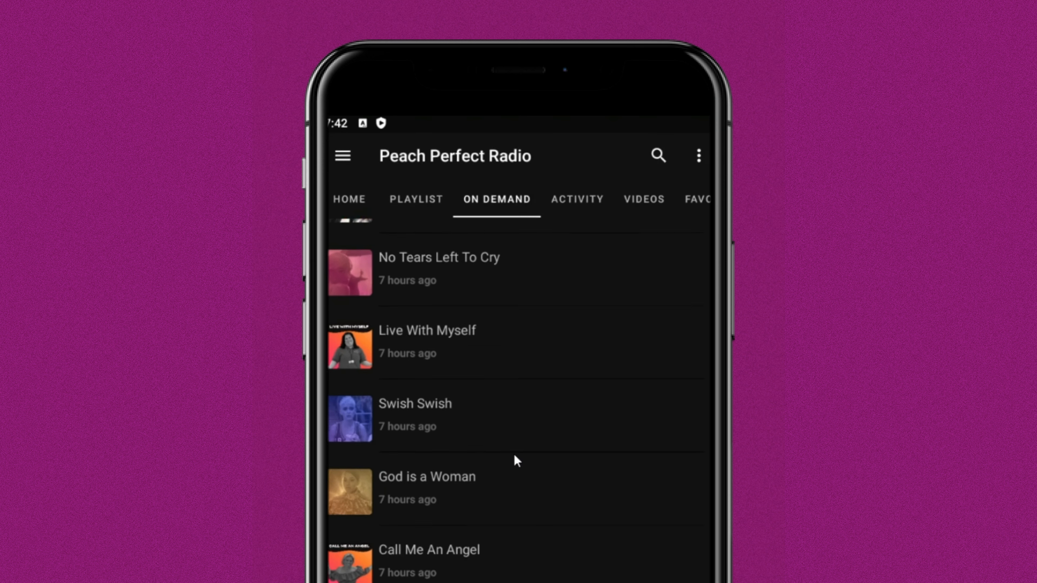
pyautogui.scroll(5, 513, 454)
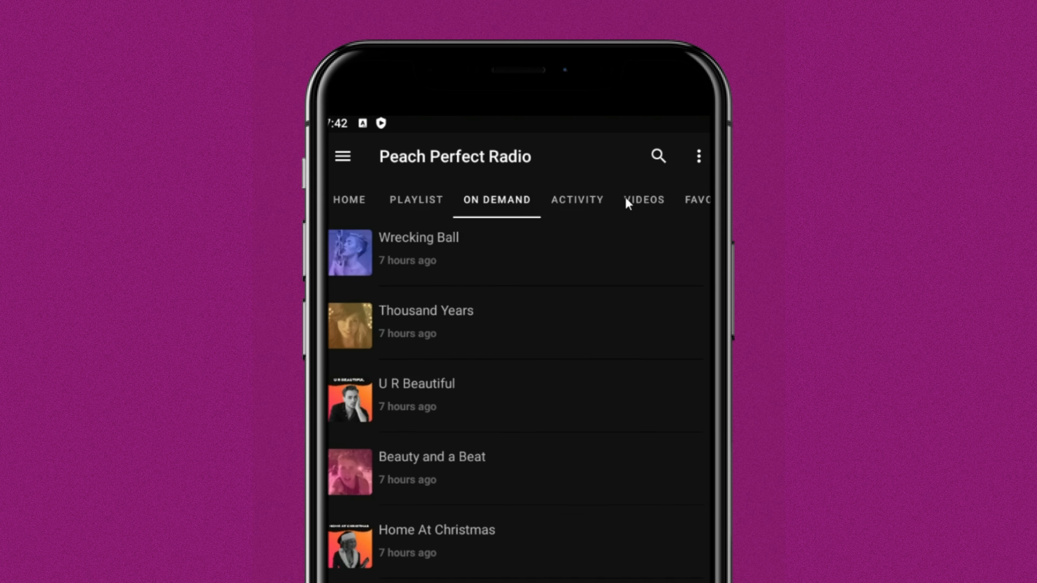
pyautogui.click(657, 158)
pyautogui.write('No')
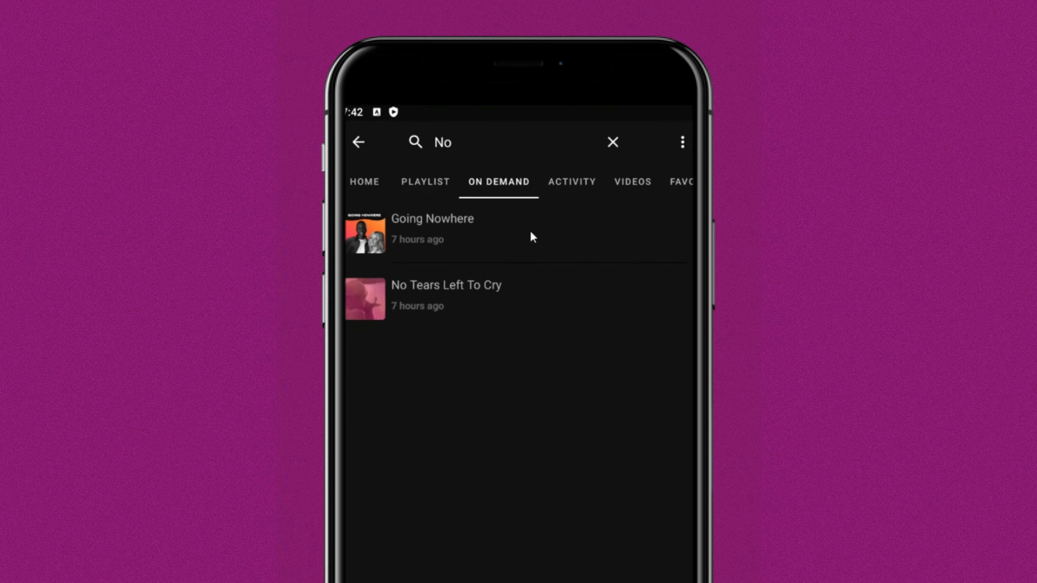